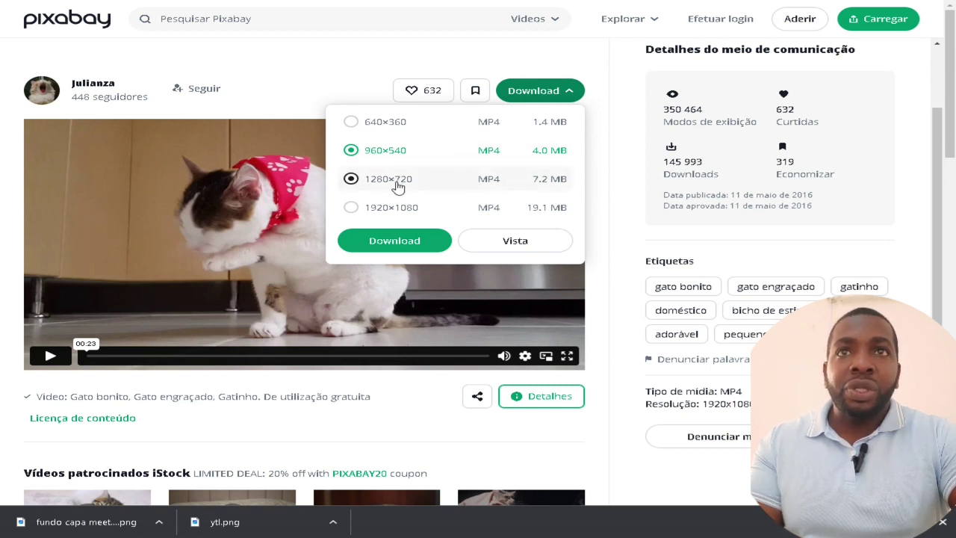
{"action": "left_click", "coordinate": [394, 240]}
{"action": "scroll", "coordinate": [597, 286], "scroll_direction": "down", "scroll_amount": 1}
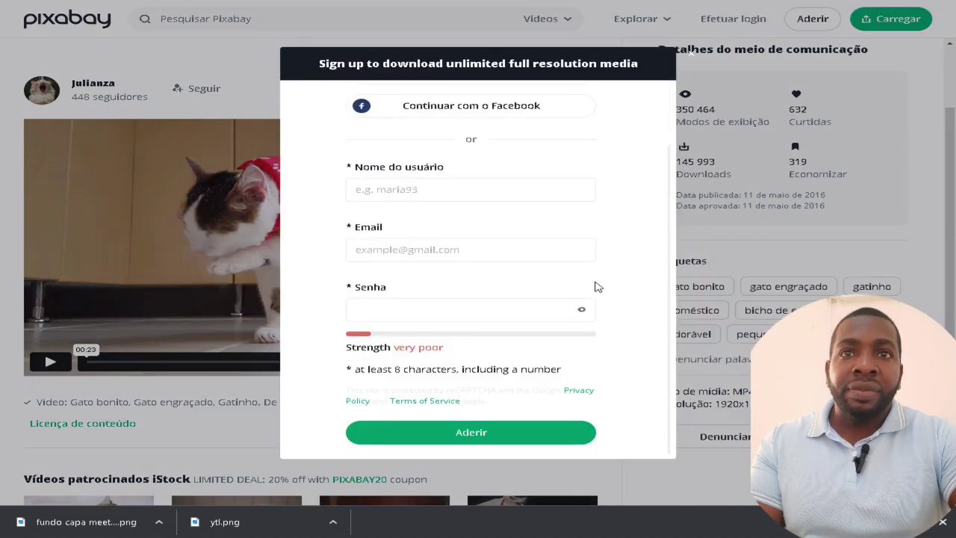
{"action": "scroll", "coordinate": [597, 286], "scroll_direction": "up", "scroll_amount": 1}
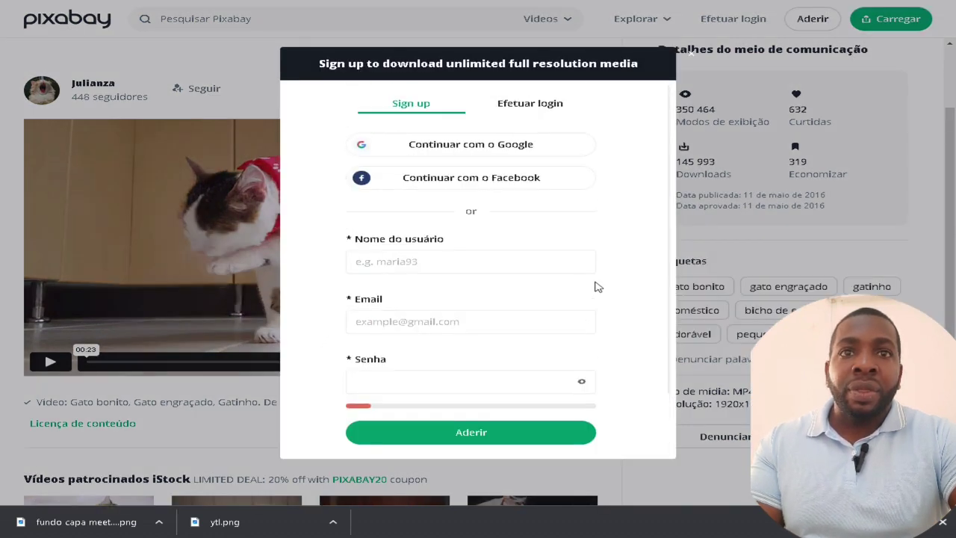
{"action": "scroll", "coordinate": [597, 286], "scroll_direction": "down", "scroll_amount": 1}
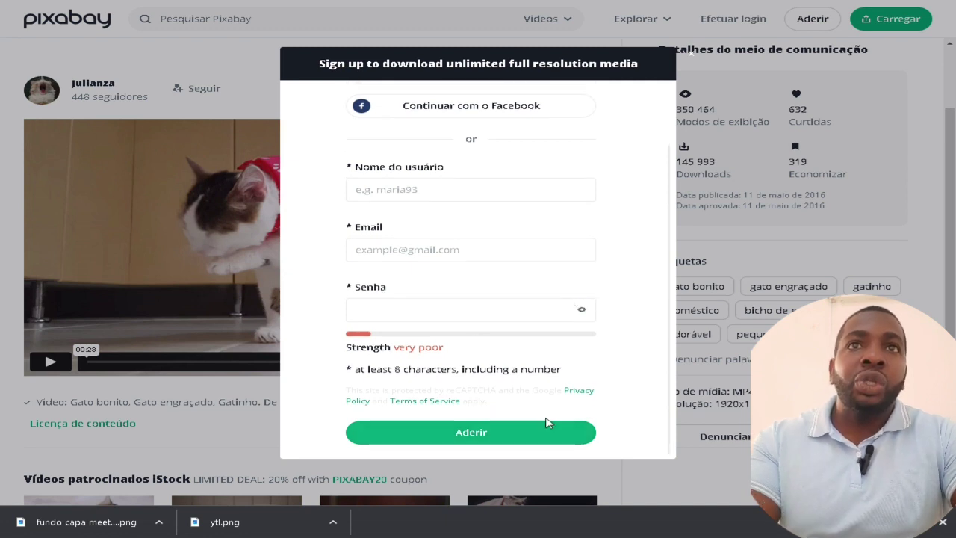
{"action": "scroll", "coordinate": [660, 168], "scroll_direction": "up", "scroll_amount": 1}
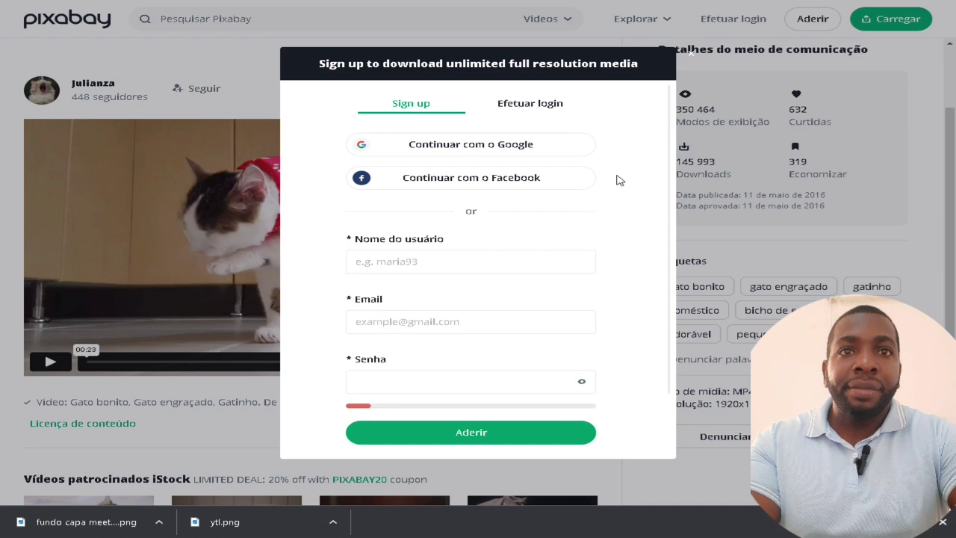
{"action": "scroll", "coordinate": [621, 377], "scroll_direction": "down", "scroll_amount": 1}
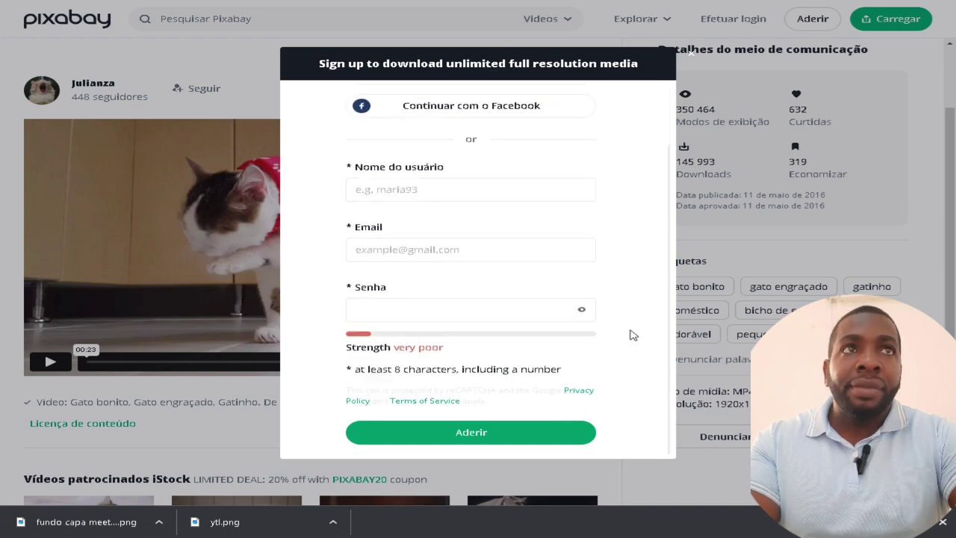
{"action": "left_click", "coordinate": [689, 56]}
{"action": "left_click", "coordinate": [559, 91]}
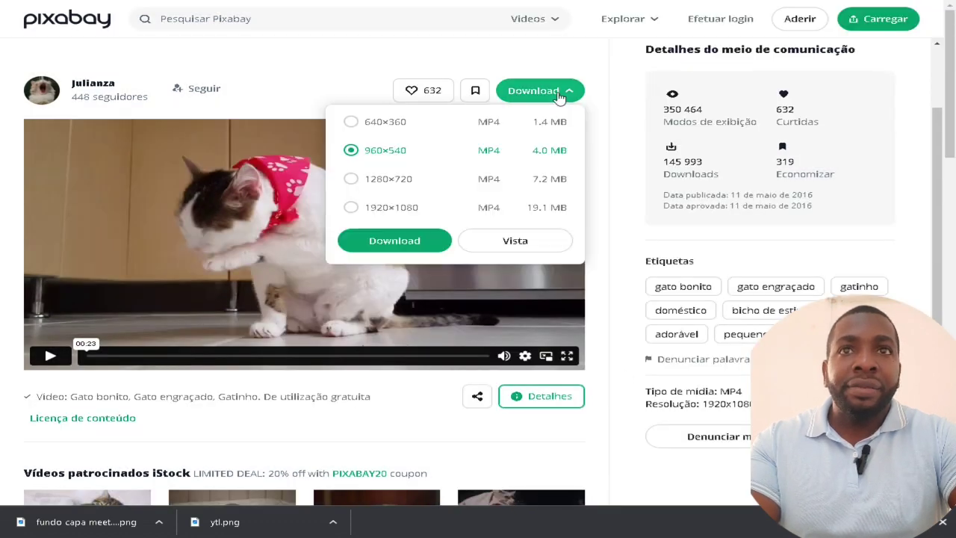
{"action": "left_click", "coordinate": [427, 241]}
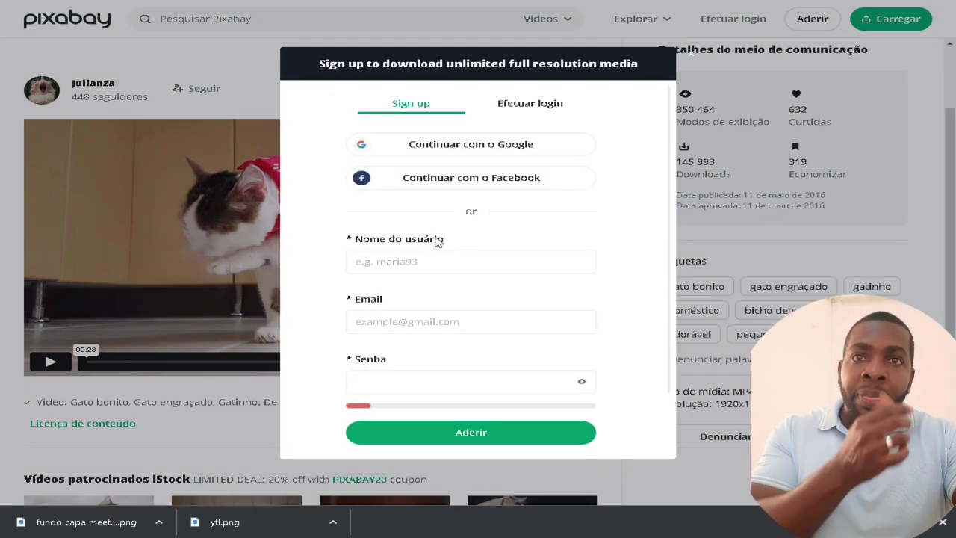
{"action": "scroll", "coordinate": [531, 312], "scroll_direction": "down", "scroll_amount": 1}
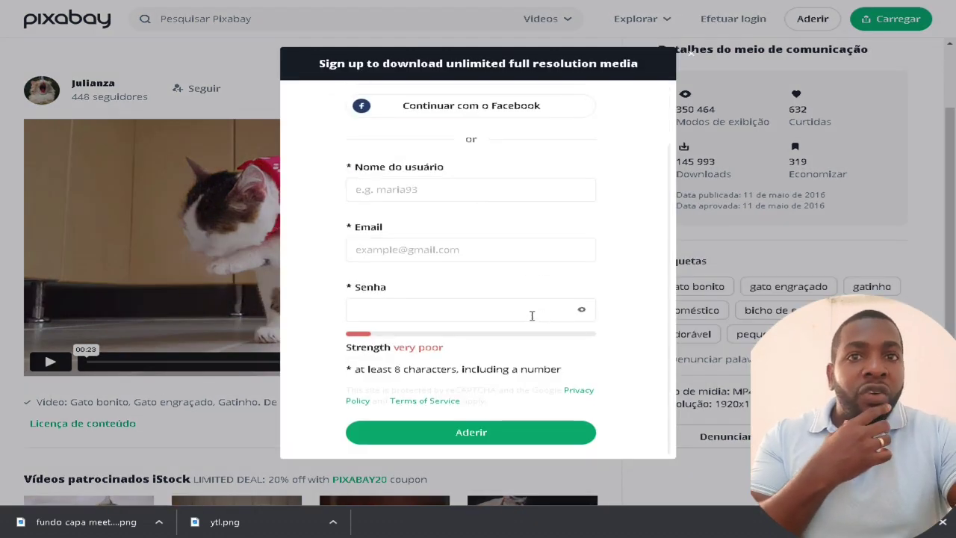
{"action": "left_click", "coordinate": [485, 433]}
{"action": "scroll", "coordinate": [595, 199], "scroll_direction": "up", "scroll_amount": 1}
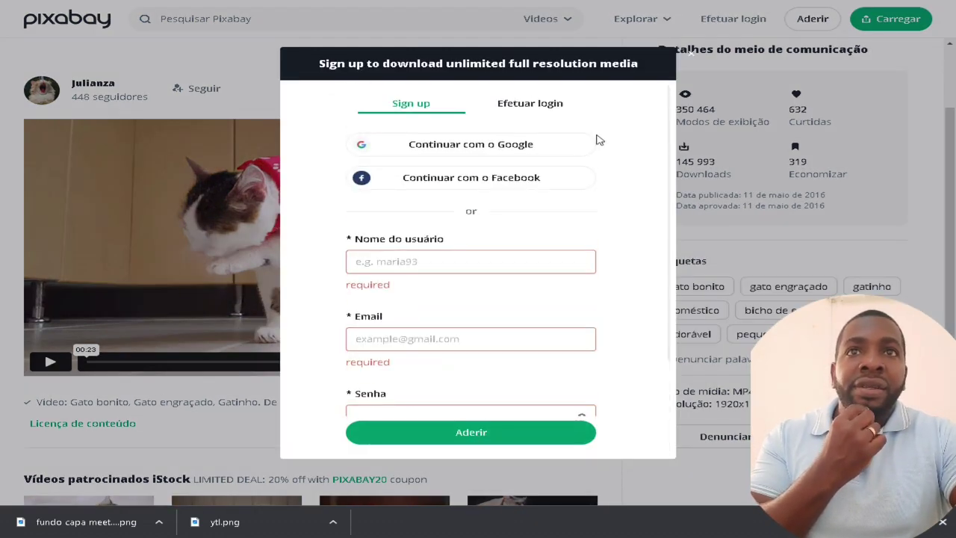
{"action": "left_click", "coordinate": [560, 106]}
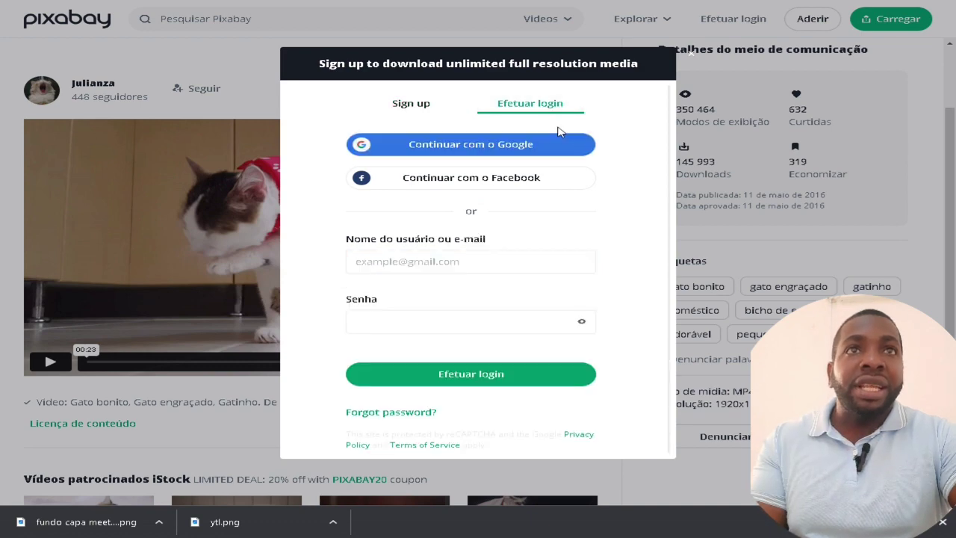
{"action": "left_click", "coordinate": [690, 54]}
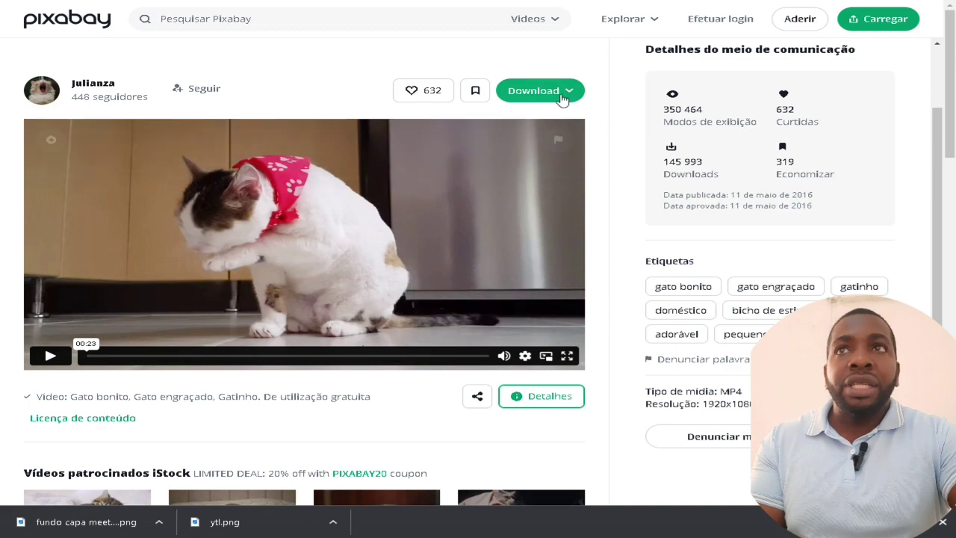
{"action": "left_click", "coordinate": [538, 90]}
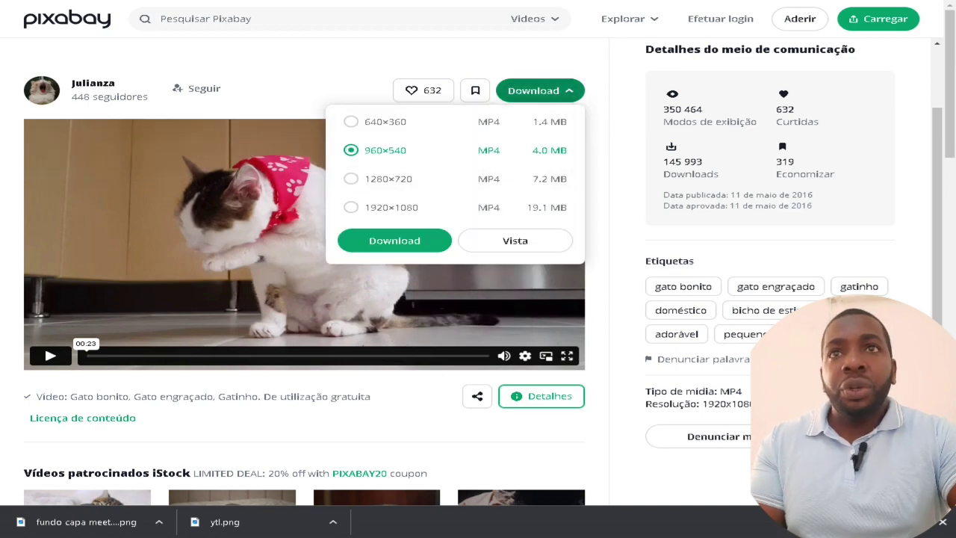
Return to the gatos search results and open the close-up tabby cat video
{"action": "key", "text": "alt+Left"}
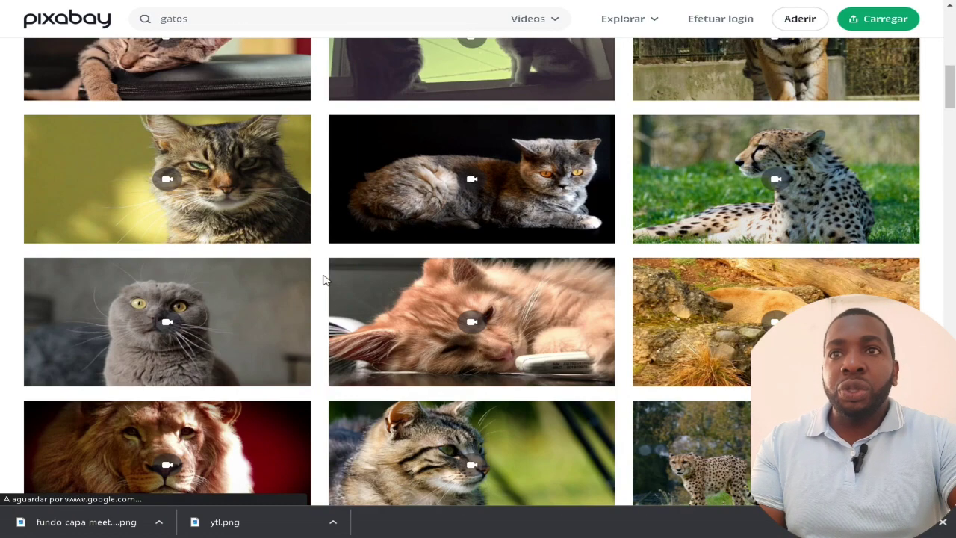
{"action": "scroll", "coordinate": [322, 280], "scroll_direction": "up", "scroll_amount": 2}
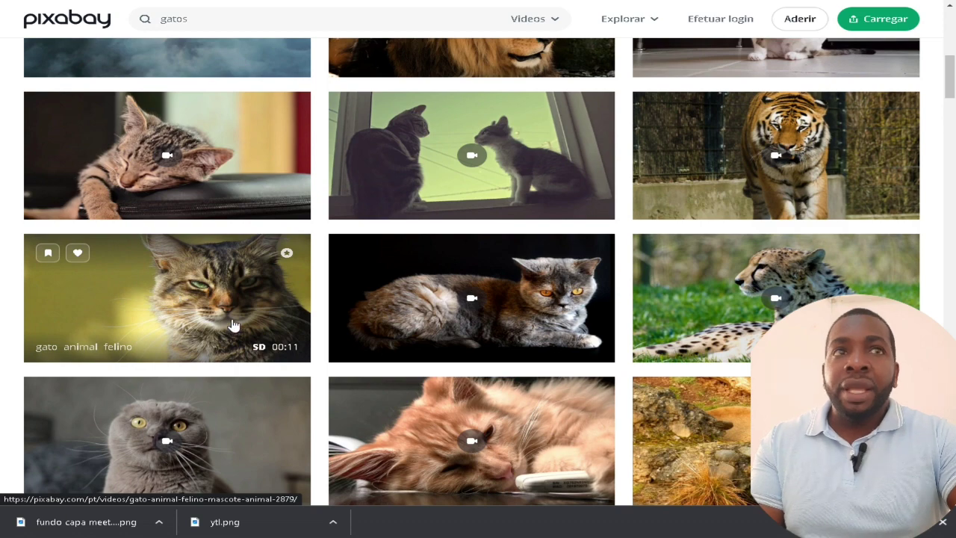
{"action": "left_click", "coordinate": [233, 325]}
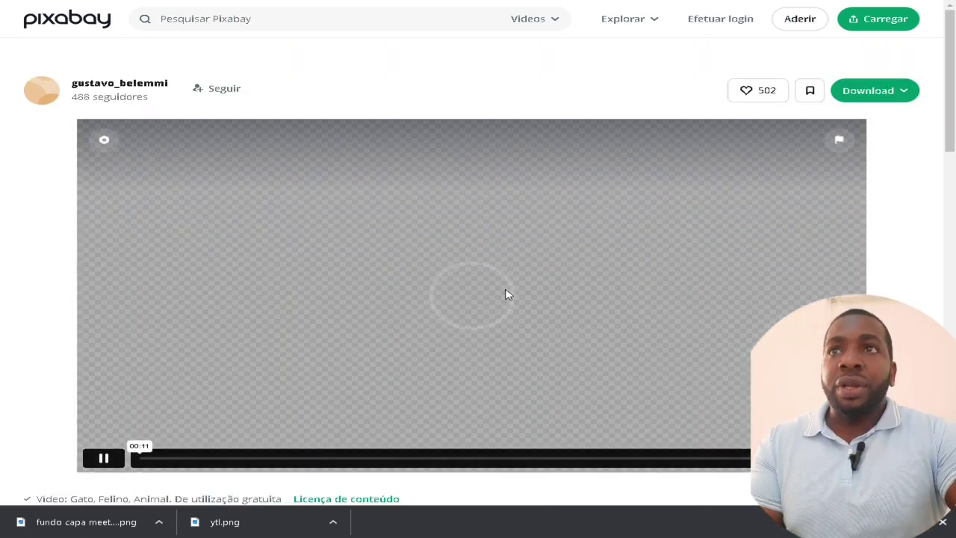
{"action": "scroll", "coordinate": [505, 292], "scroll_direction": "down", "scroll_amount": 6}
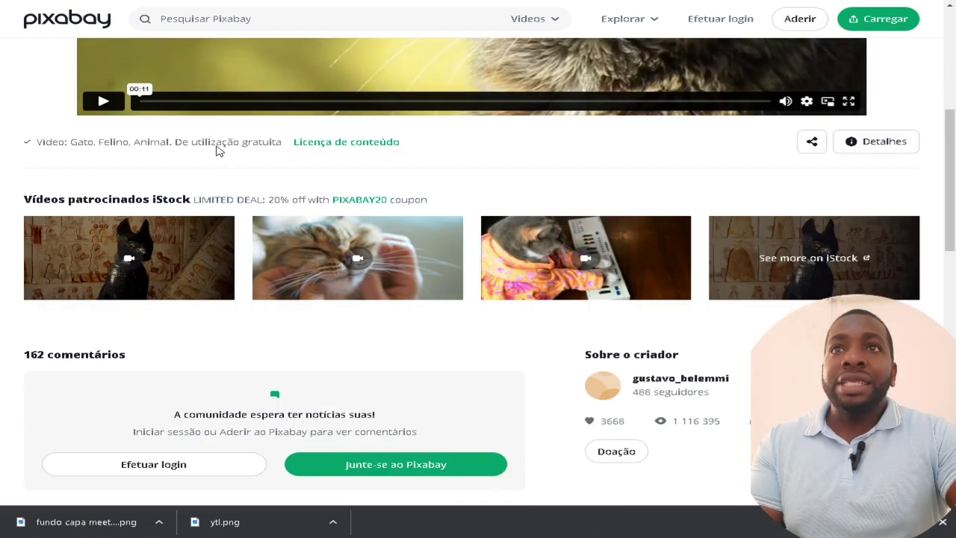
{"action": "scroll", "coordinate": [282, 150], "scroll_direction": "up", "scroll_amount": 4}
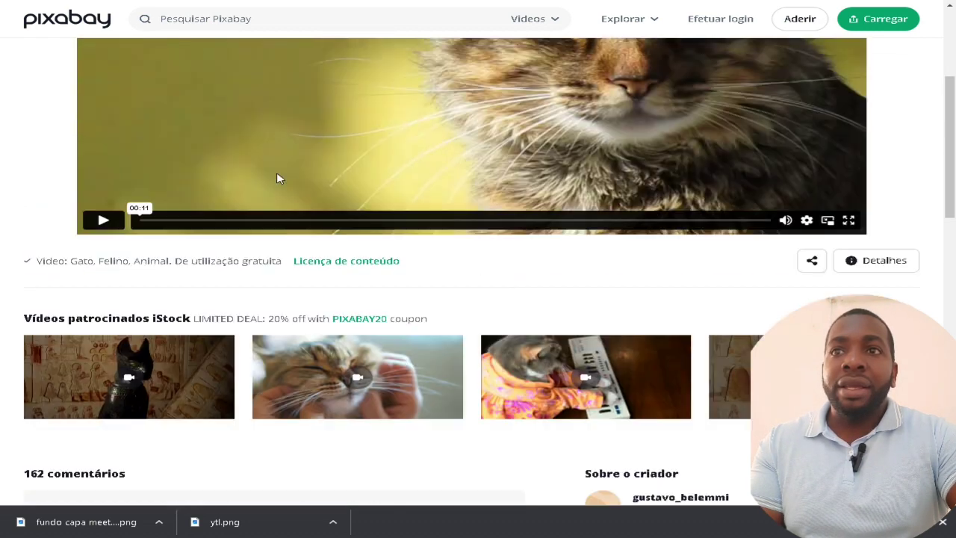
Play and pause the tabby cat video, then list its download sizes, including 960×540 MP4 (2.1 MB)
{"action": "left_click", "coordinate": [102, 339]}
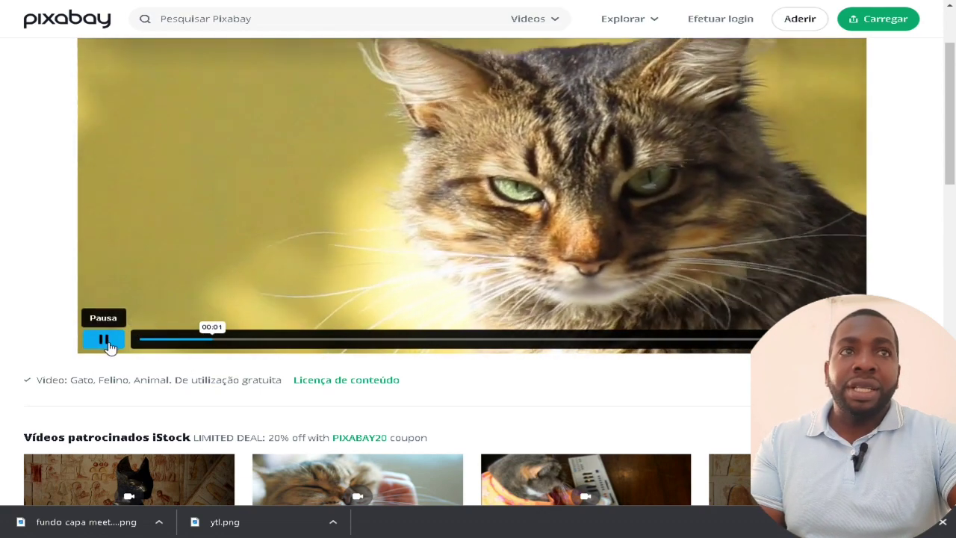
{"action": "left_click", "coordinate": [109, 340]}
{"action": "scroll", "coordinate": [896, 186], "scroll_direction": "down", "scroll_amount": 3}
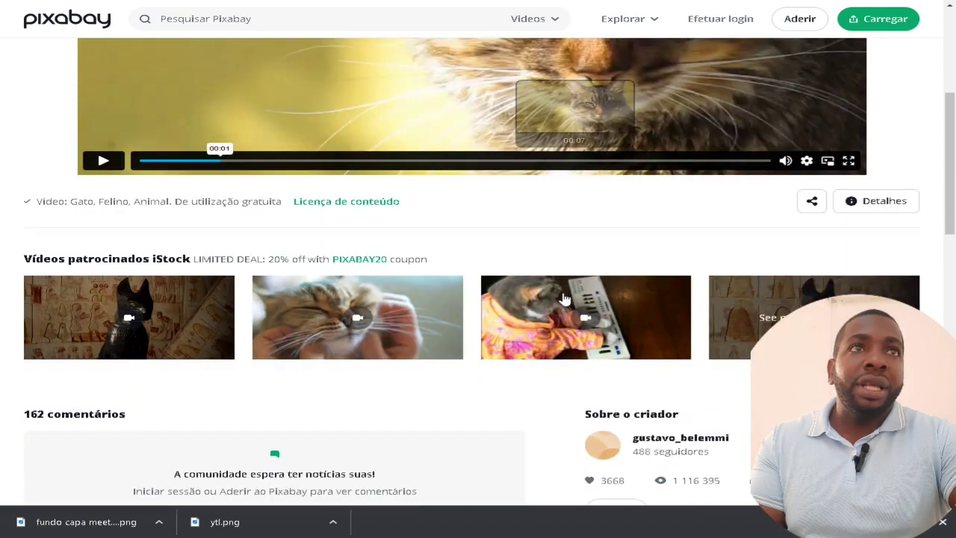
{"action": "scroll", "coordinate": [903, 179], "scroll_direction": "up", "scroll_amount": 5}
{"action": "left_click", "coordinate": [896, 92]}
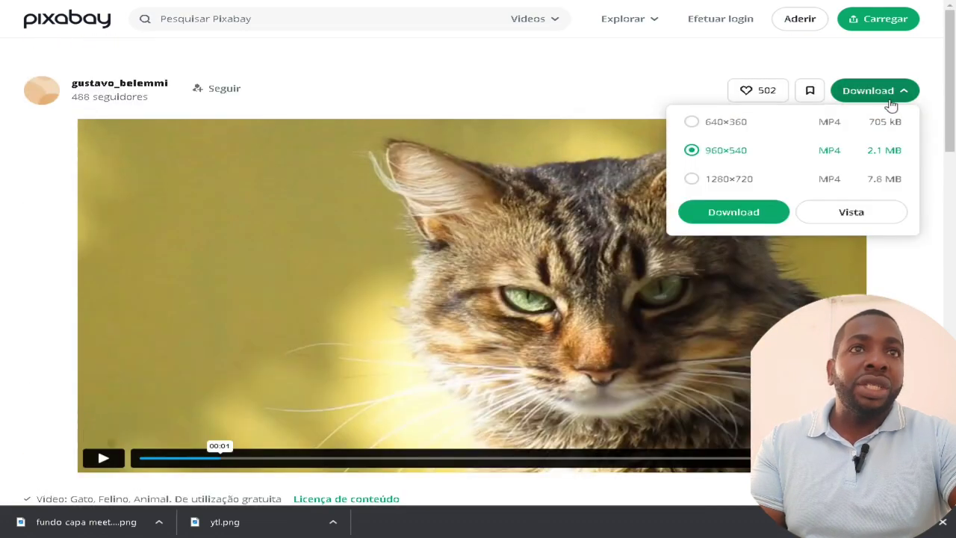
{"action": "left_click", "coordinate": [776, 213]}
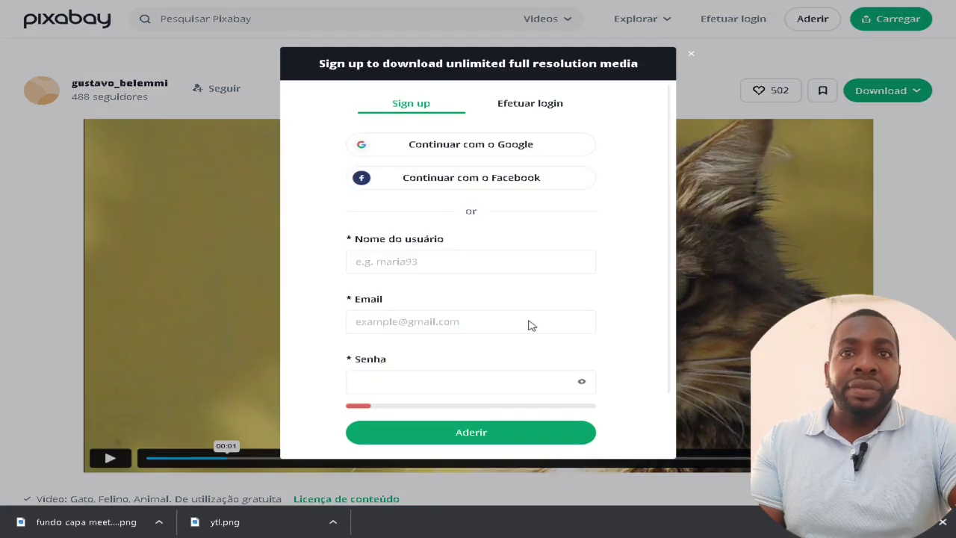
{"action": "scroll", "coordinate": [529, 324], "scroll_direction": "down", "scroll_amount": 2}
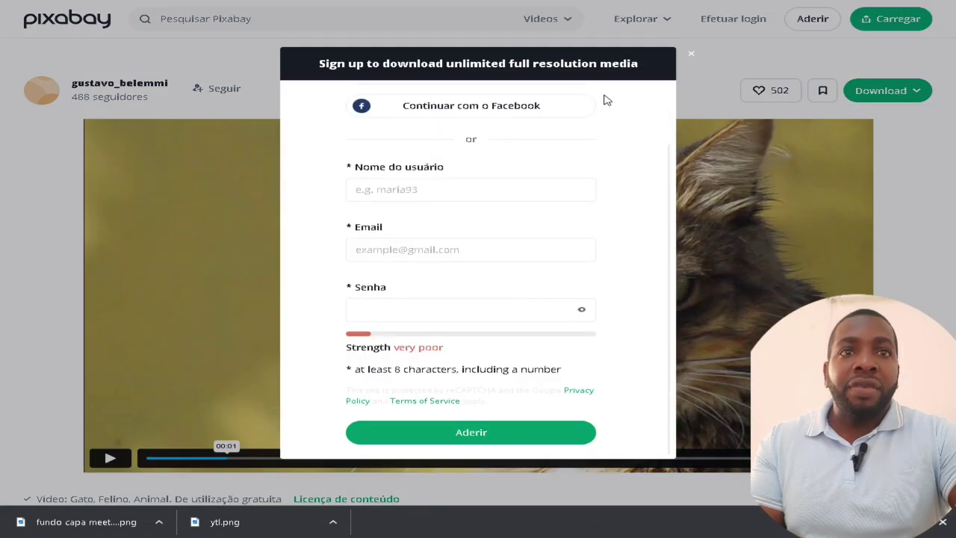
{"action": "left_click", "coordinate": [690, 54]}
{"action": "scroll", "coordinate": [557, 326], "scroll_direction": "down", "scroll_amount": 7}
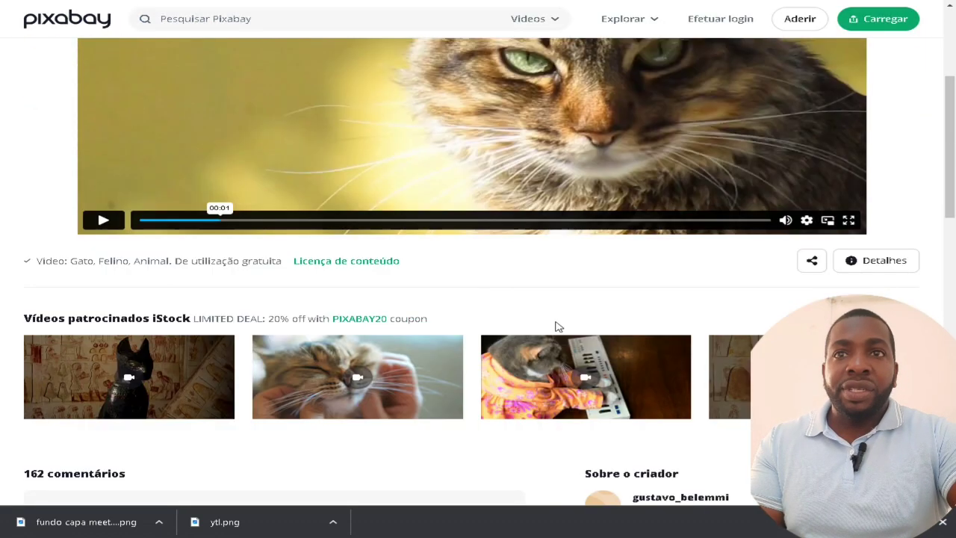
{"action": "scroll", "coordinate": [556, 326], "scroll_direction": "down", "scroll_amount": 4}
{"action": "scroll", "coordinate": [715, 224], "scroll_direction": "up", "scroll_amount": 10}
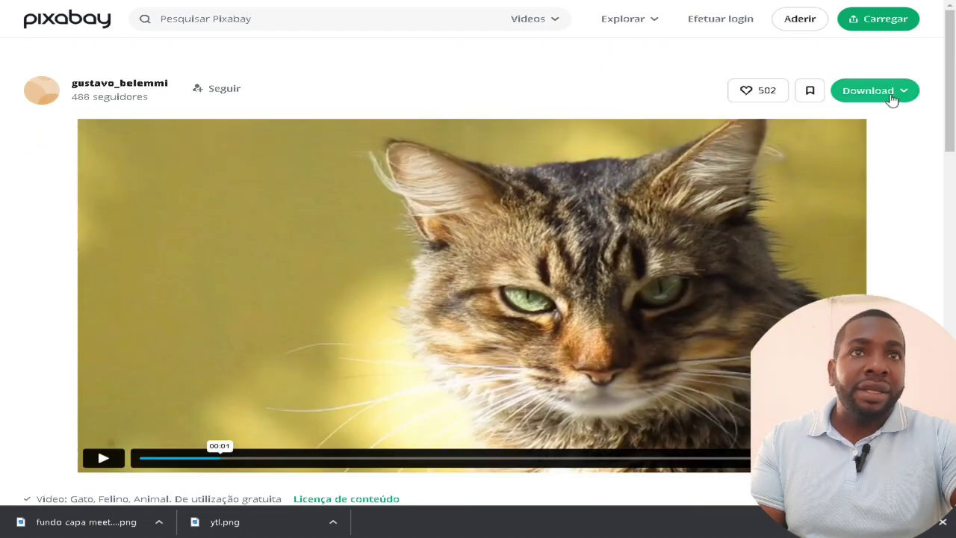
{"action": "right_click", "coordinate": [892, 100]}
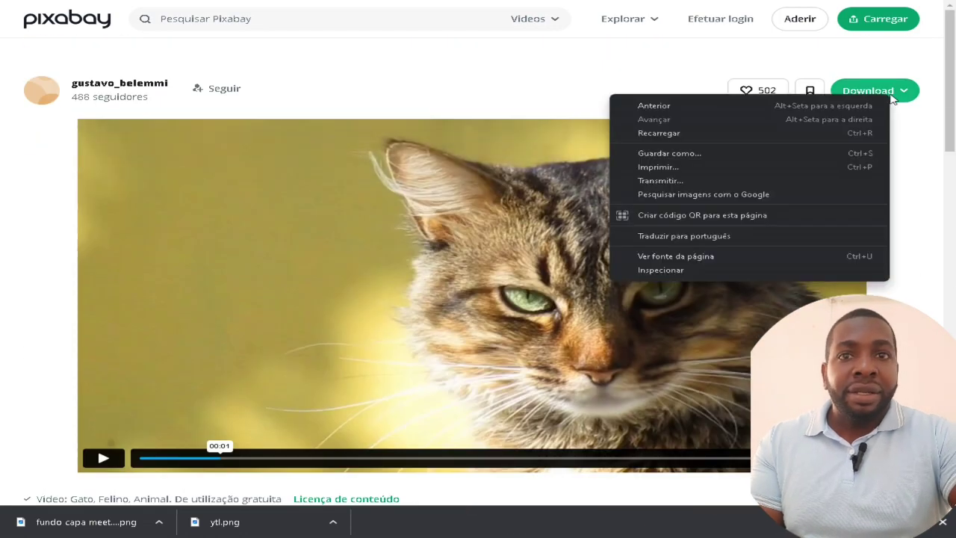
{"action": "left_click", "coordinate": [405, 475]}
{"action": "scroll", "coordinate": [435, 450], "scroll_direction": "down", "scroll_amount": 7}
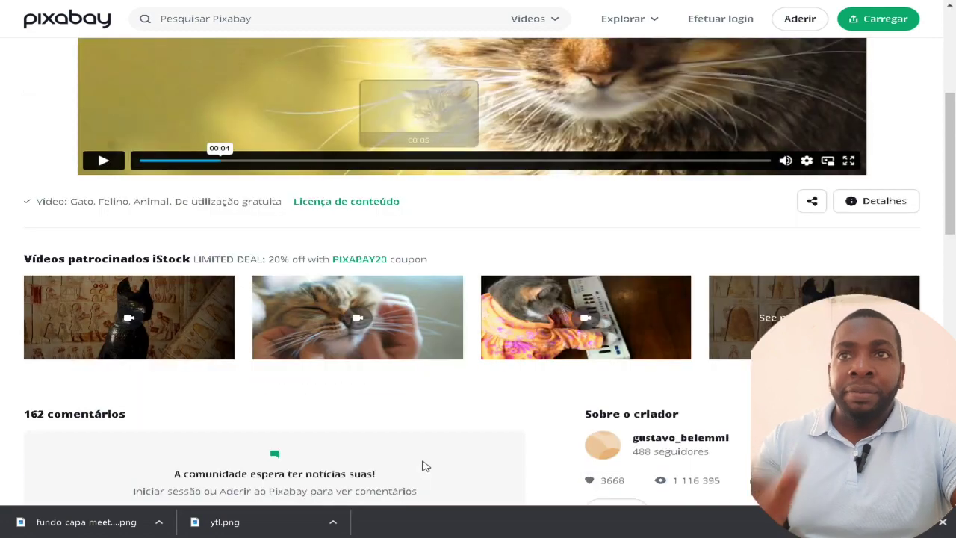
{"action": "scroll", "coordinate": [410, 443], "scroll_direction": "down", "scroll_amount": 2}
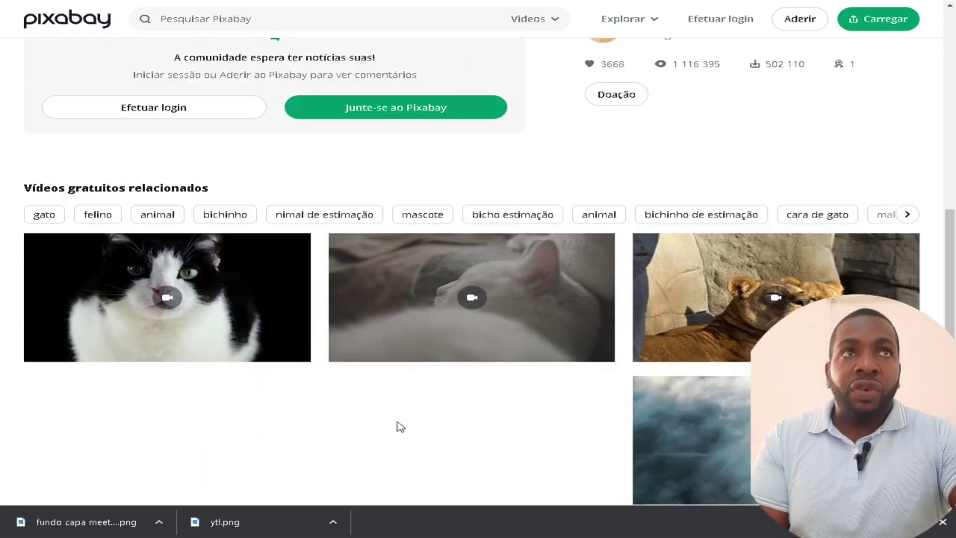
{"action": "scroll", "coordinate": [411, 429], "scroll_direction": "up", "scroll_amount": 9}
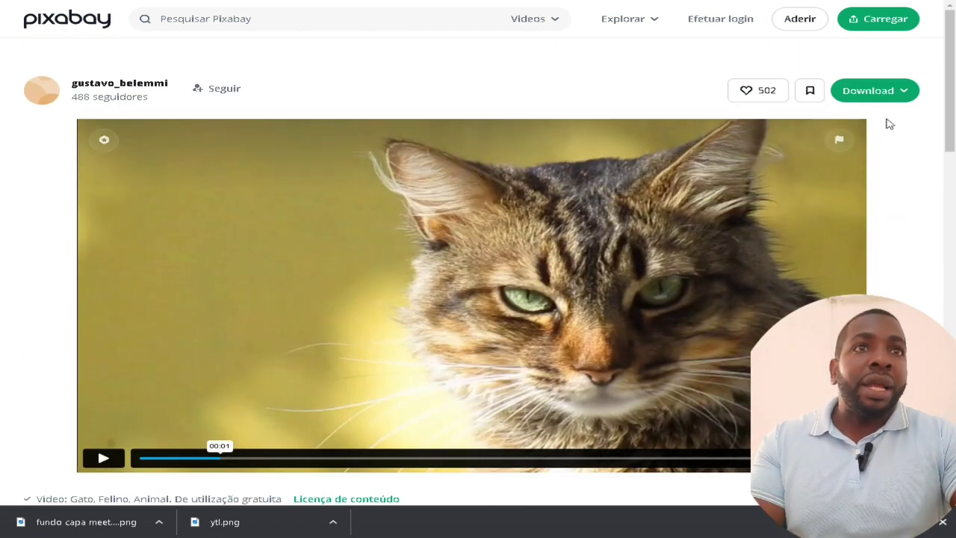
{"action": "left_click", "coordinate": [873, 91]}
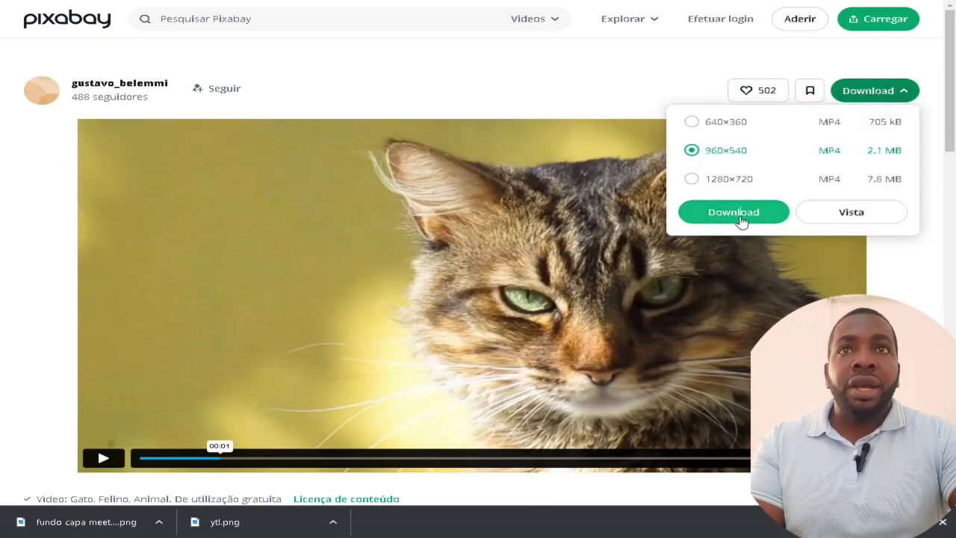
Retry the tabby video download and get to Pixabay's sign-up form
{"action": "left_click", "coordinate": [736, 215]}
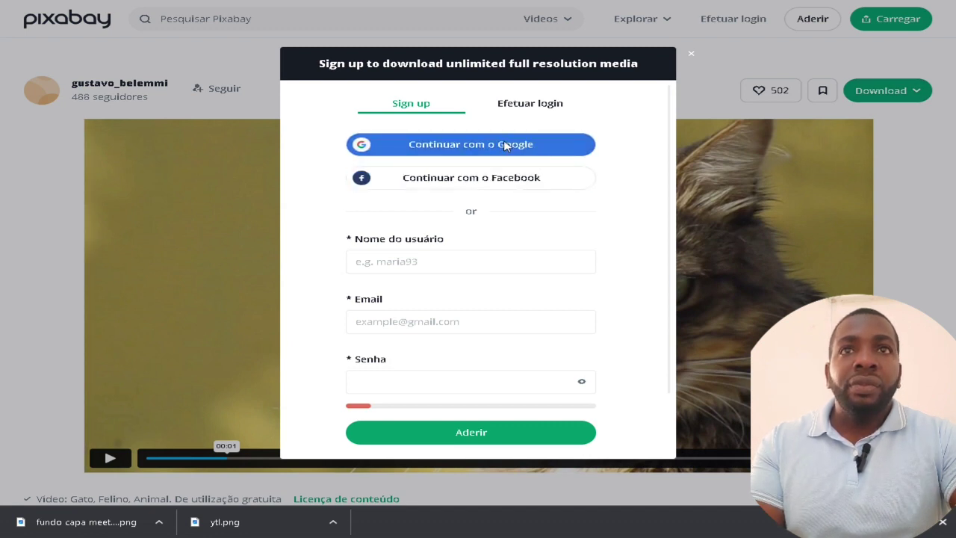
{"action": "left_click", "coordinate": [504, 145]}
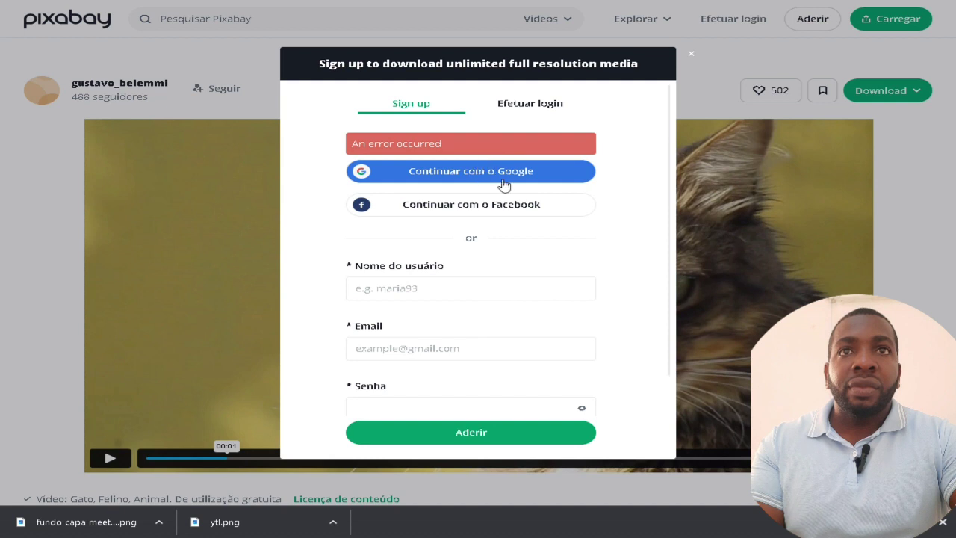
{"action": "left_click", "coordinate": [554, 114]}
{"action": "left_click", "coordinate": [502, 147]}
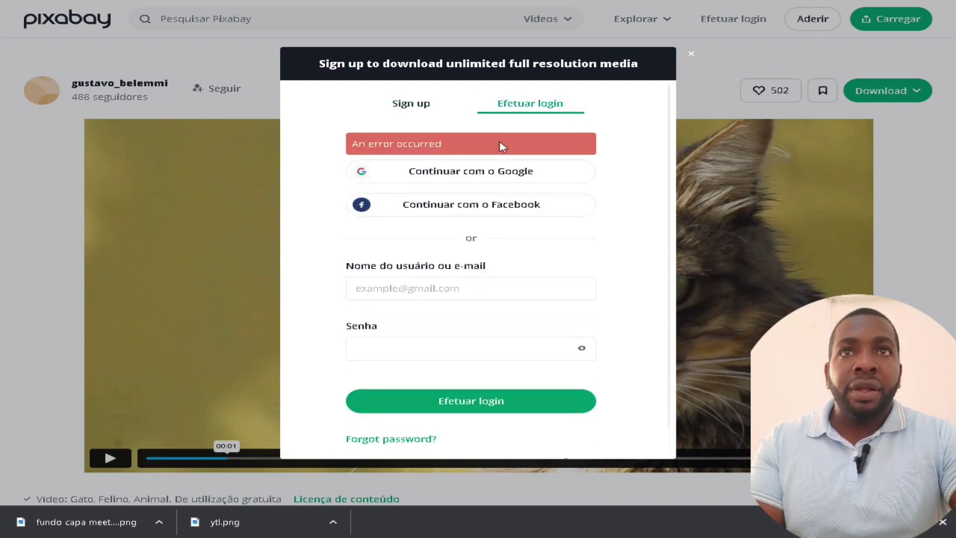
{"action": "left_click", "coordinate": [423, 104]}
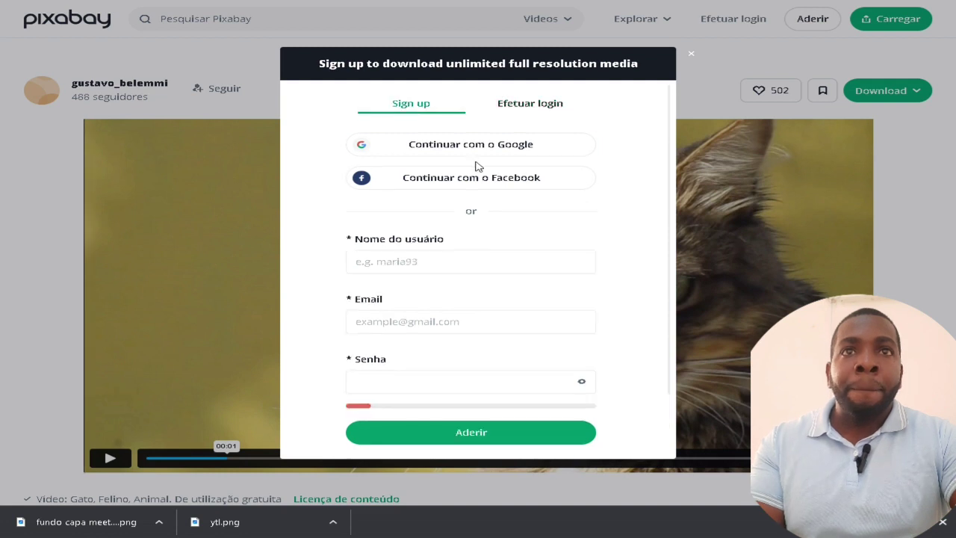
{"action": "left_click", "coordinate": [475, 152]}
{"action": "scroll", "coordinate": [564, 259], "scroll_direction": "down", "scroll_amount": 2}
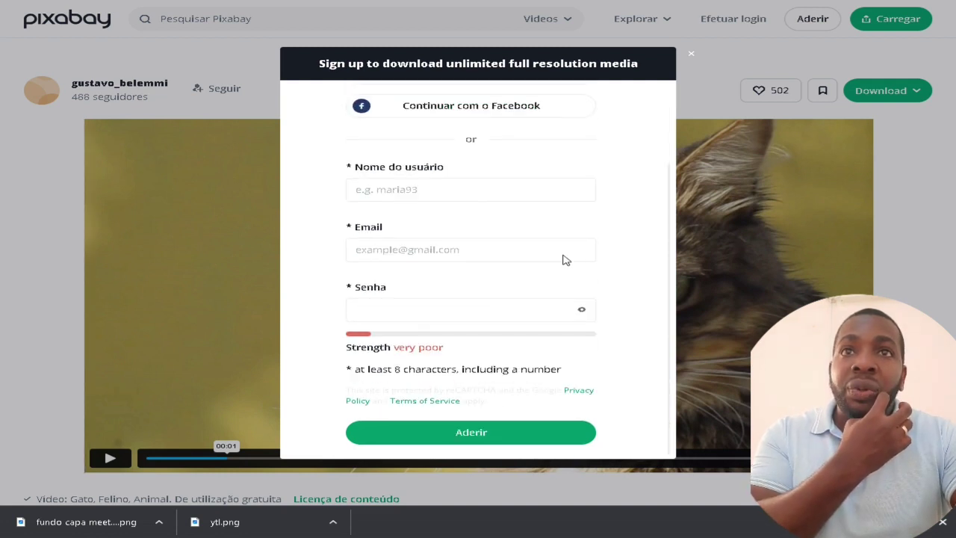
Fill in the username, e-mail and password, submit, and resubmit with a different username
{"action": "left_click", "coordinate": [451, 190]}
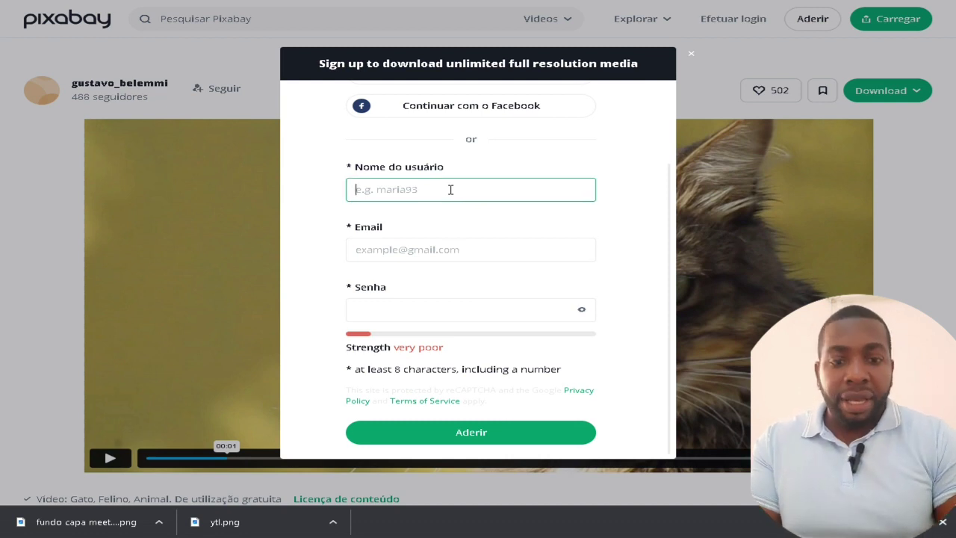
{"action": "type", "text": "Laranja"}
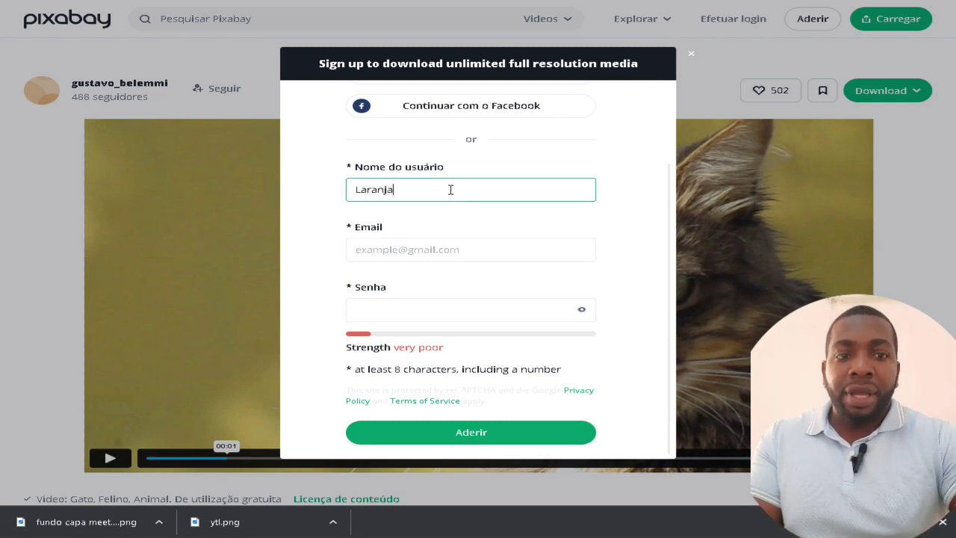
{"action": "left_click", "coordinate": [436, 239]}
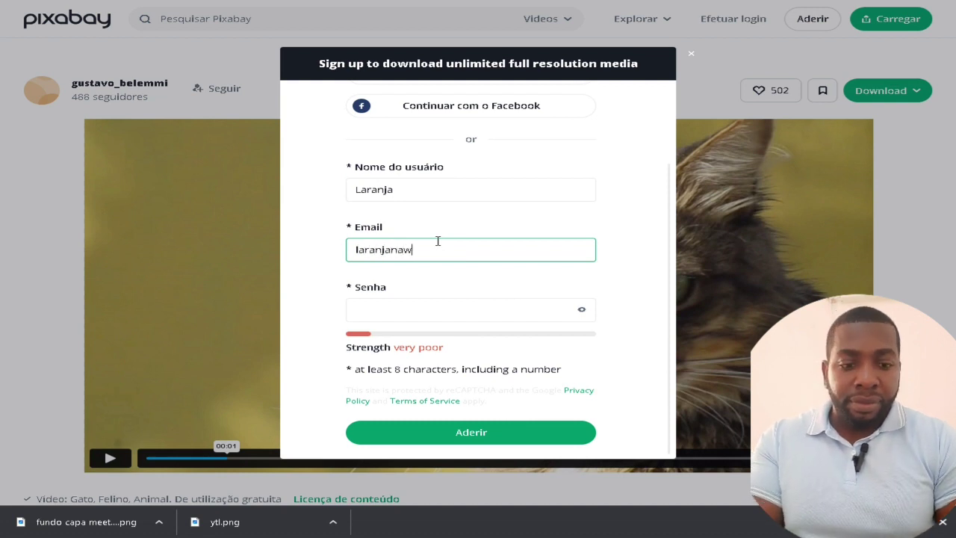
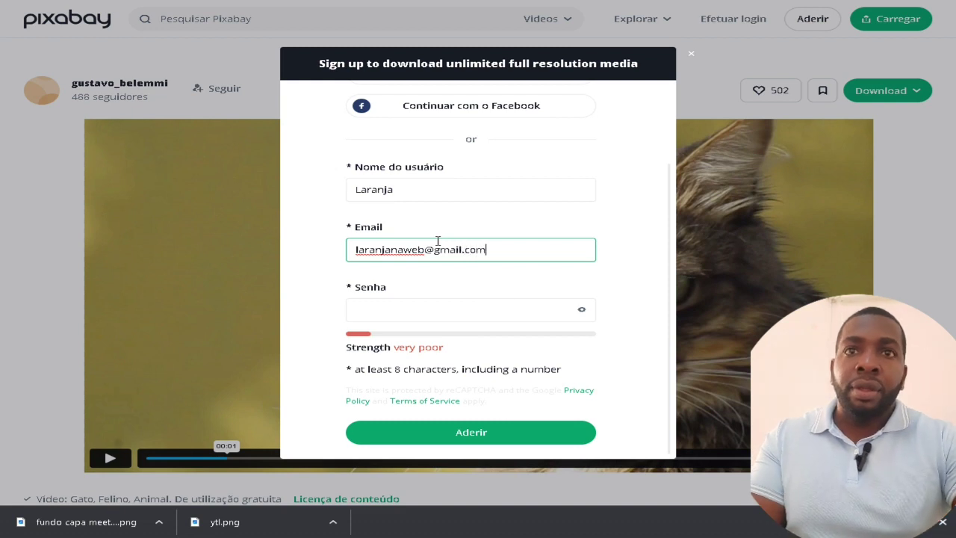
{"action": "left_click", "coordinate": [405, 315]}
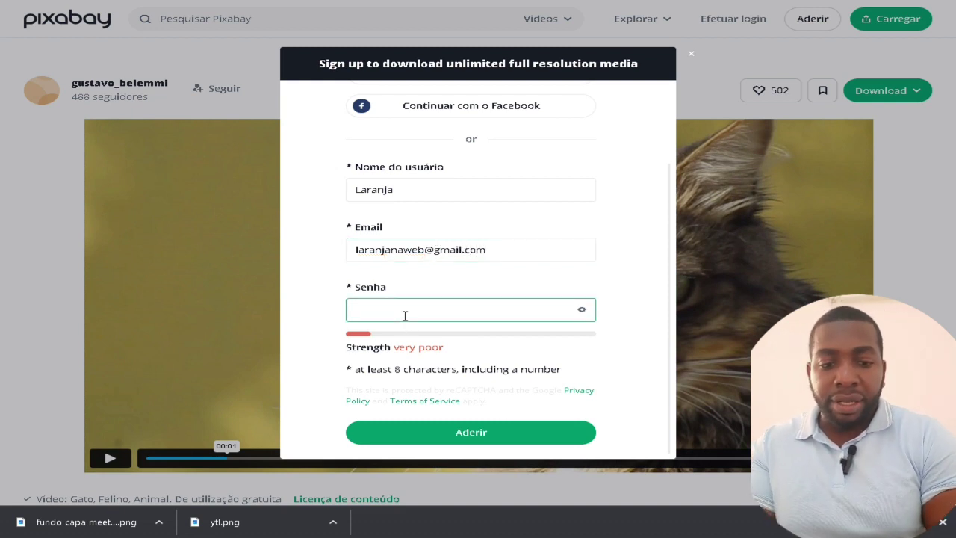
{"action": "type", "text": "••••••"}
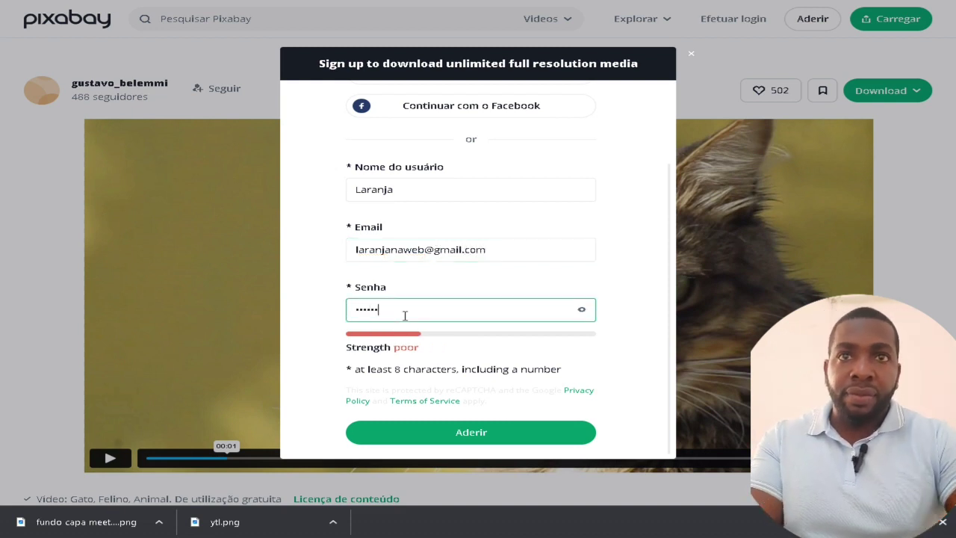
{"action": "type", "text": "••"}
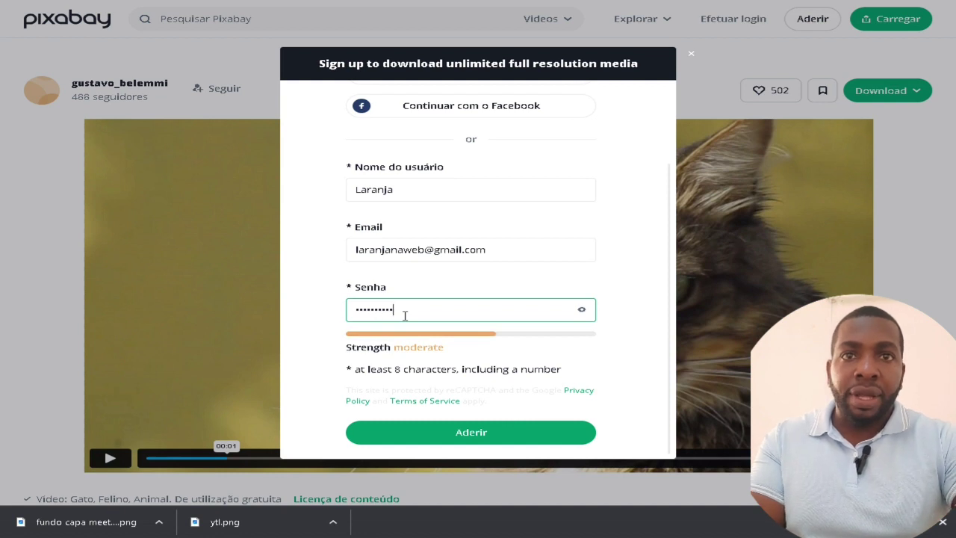
{"action": "left_click", "coordinate": [493, 437]}
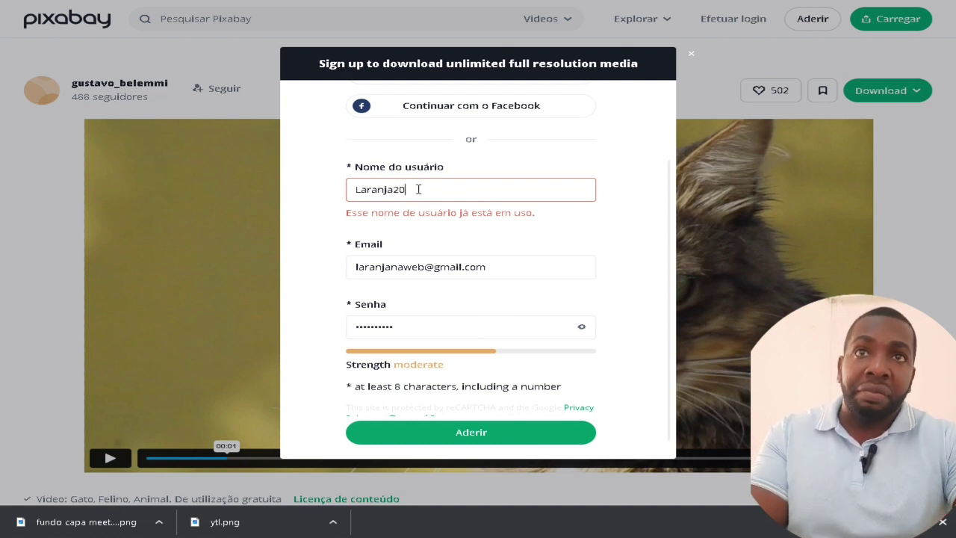
{"action": "left_click", "coordinate": [490, 437]}
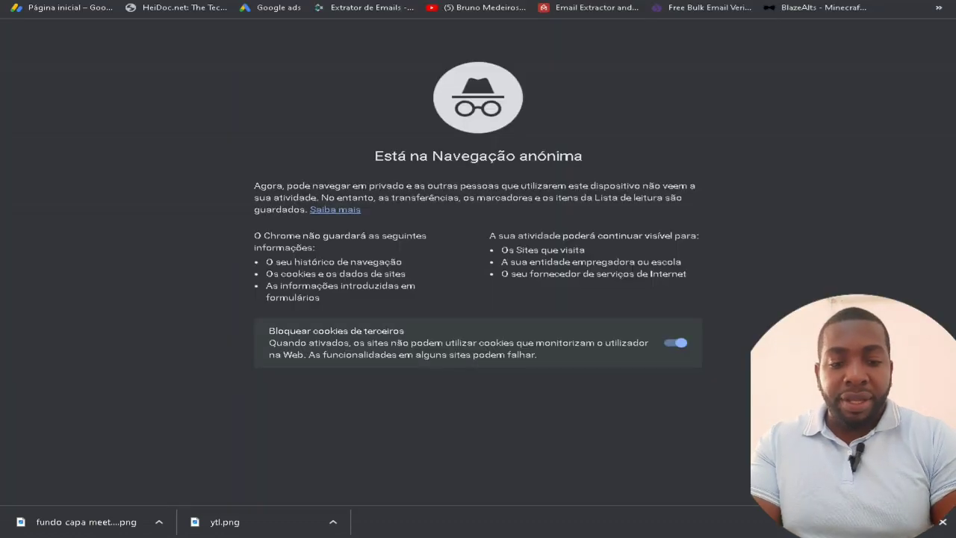
Search Google for 'gmail' and open the Gmail - Google result
{"action": "type", "text": "gmail"}
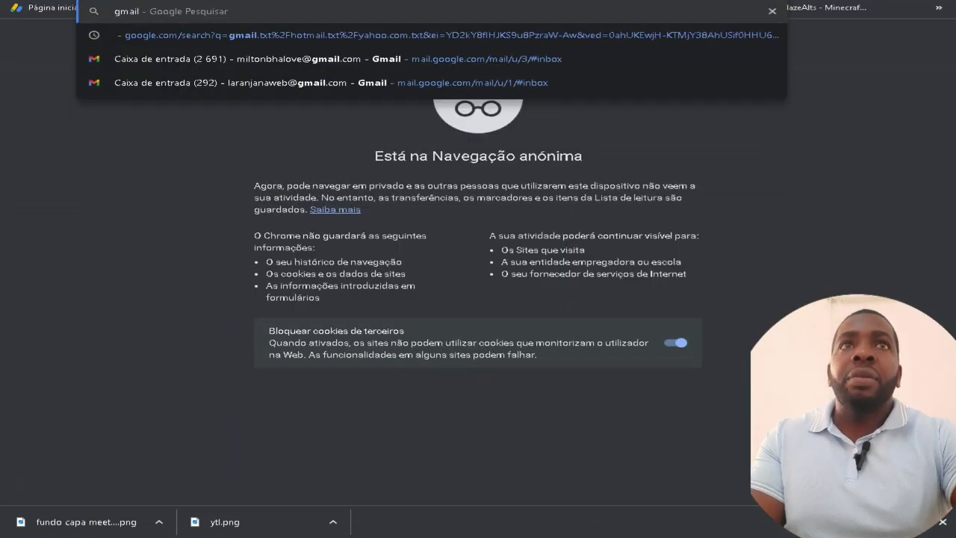
{"action": "key", "text": "Return"}
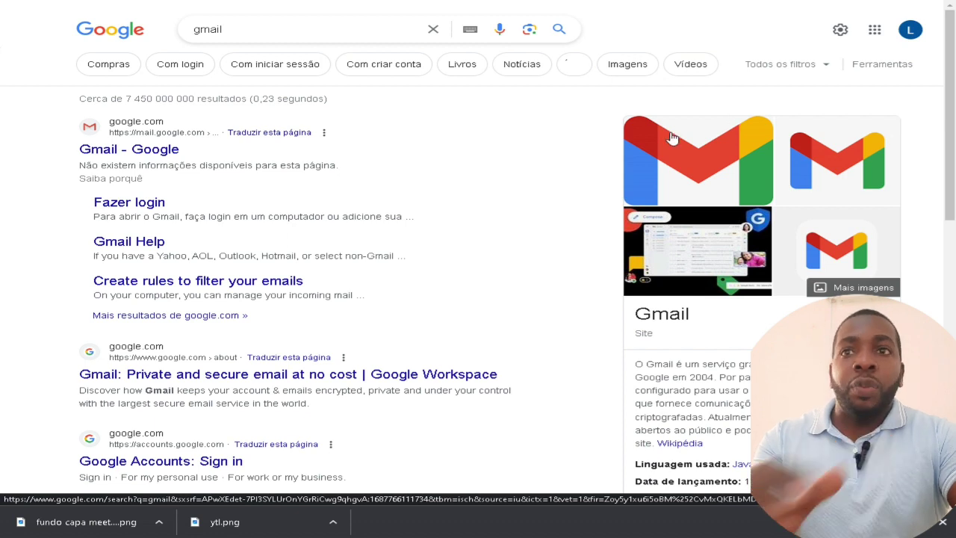
{"action": "left_click", "coordinate": [128, 148]}
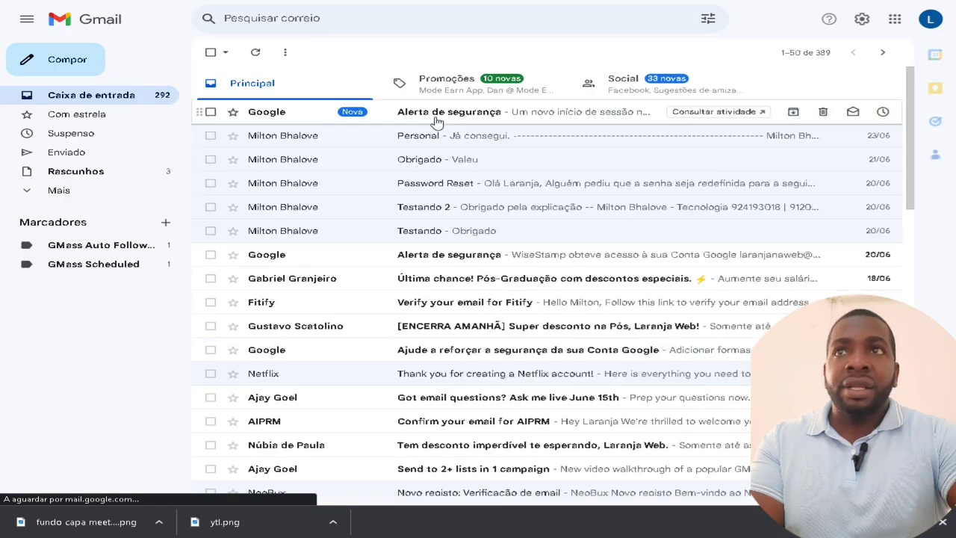
Check the Gmail inbox and its Promoções, Social and Principal categories for the confirmation e-mail
{"action": "left_click", "coordinate": [120, 97]}
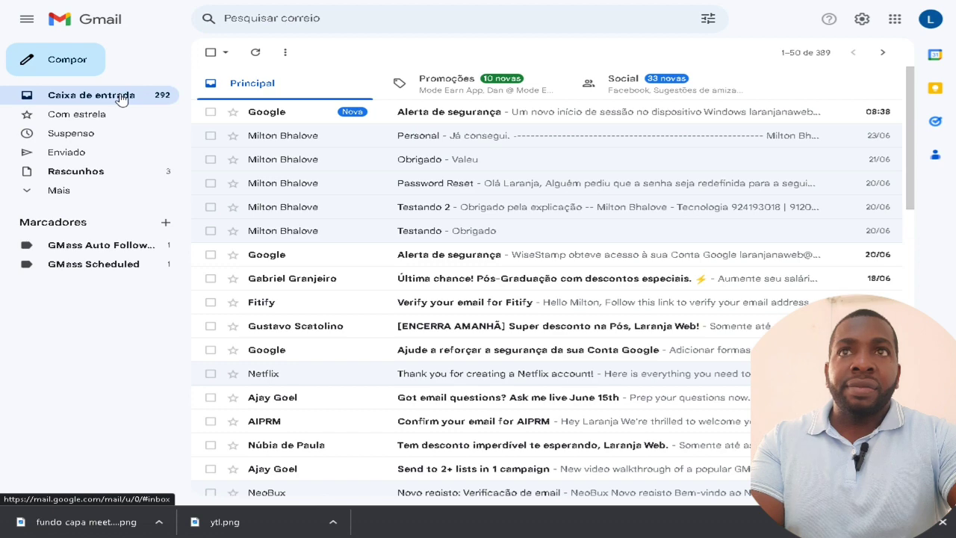
{"action": "left_click", "coordinate": [121, 99]}
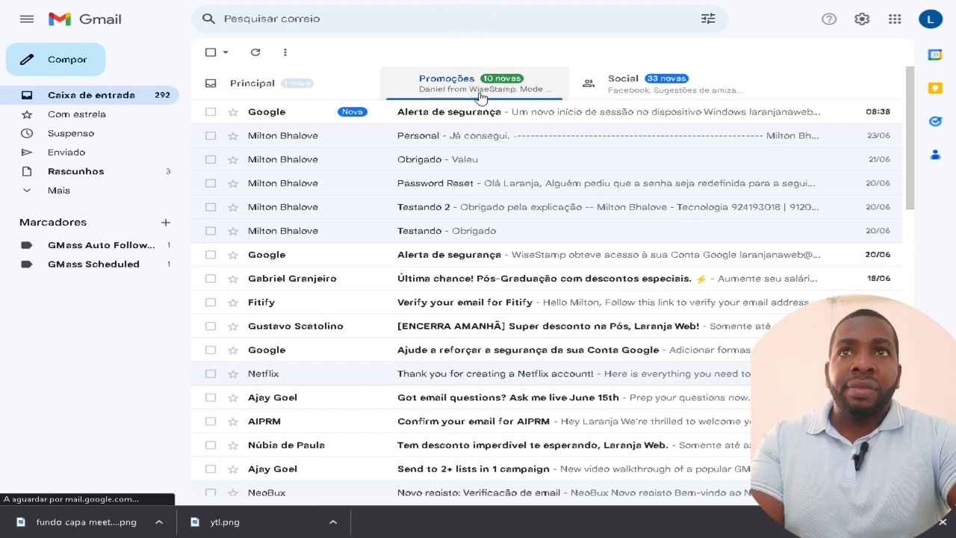
{"action": "left_click", "coordinate": [455, 97]}
{"action": "left_click", "coordinate": [678, 95]}
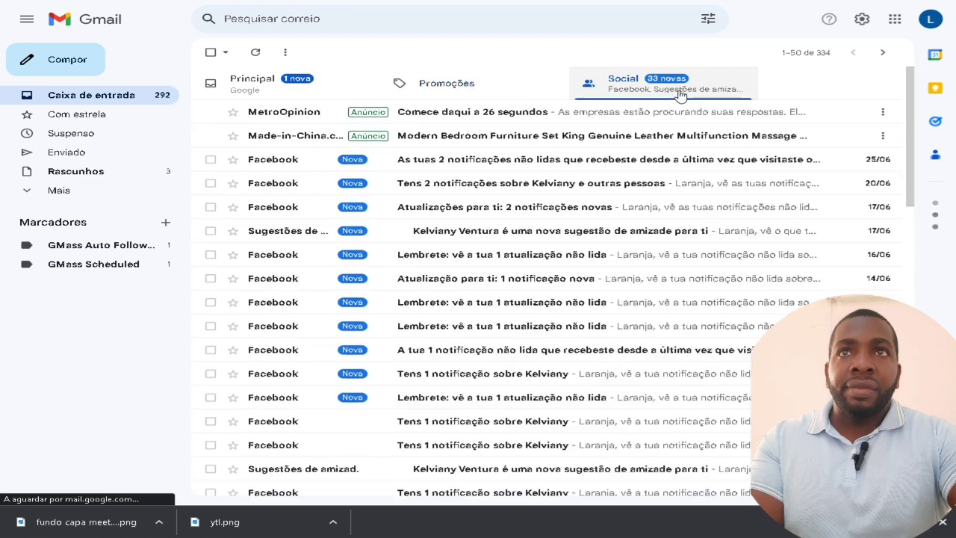
{"action": "left_click", "coordinate": [397, 87]}
{"action": "left_click", "coordinate": [268, 85]}
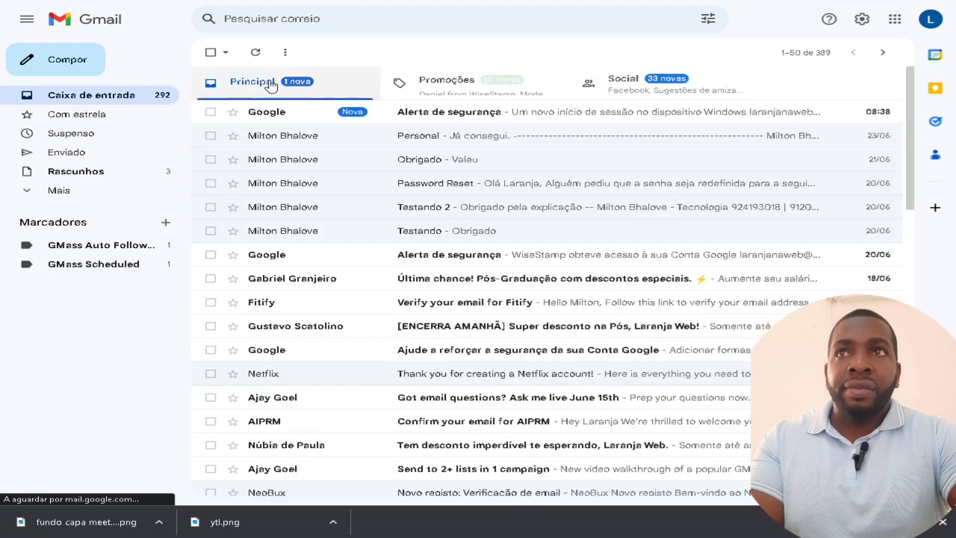
Look in the Spam folder, then return to the inbox and reload Gmail
{"action": "left_click", "coordinate": [84, 194]}
{"action": "left_click", "coordinate": [98, 286]}
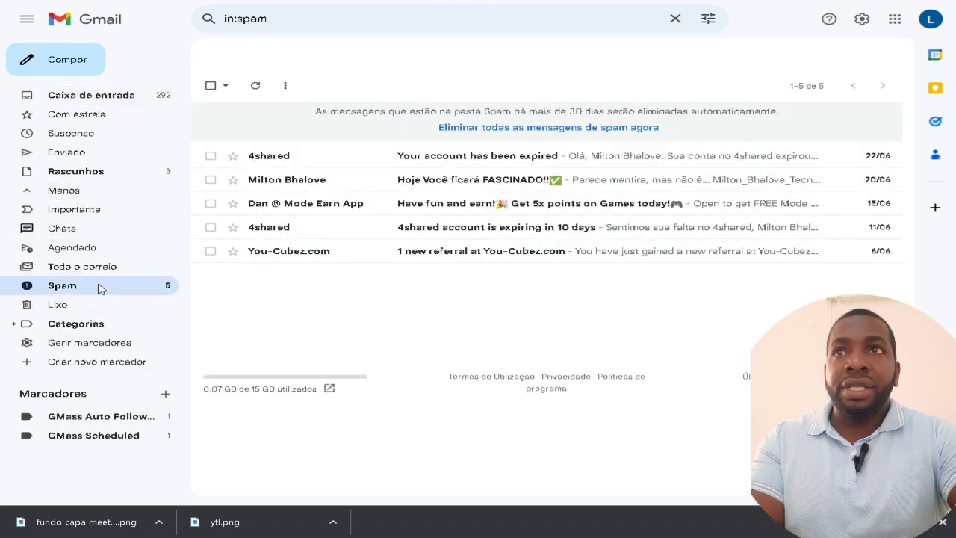
{"action": "left_click", "coordinate": [124, 94]}
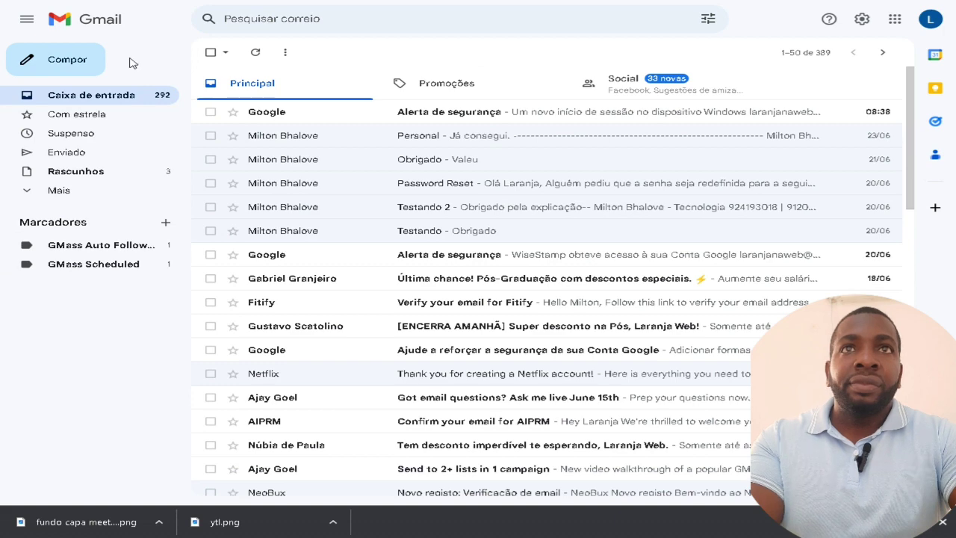
{"action": "key", "text": "F5"}
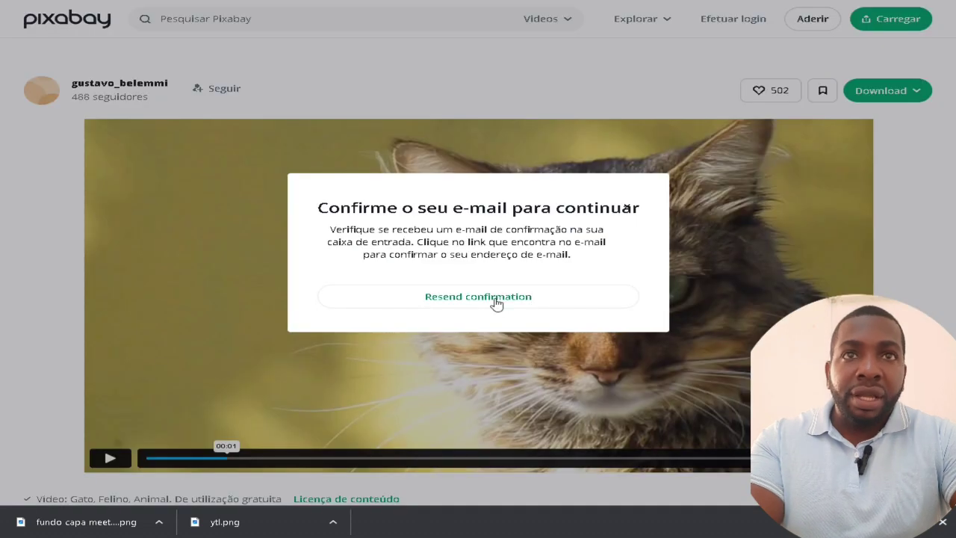
Have Pixabay resend the confirmation e-mail and check Gmail's Spam folder for it
{"action": "left_click", "coordinate": [496, 301]}
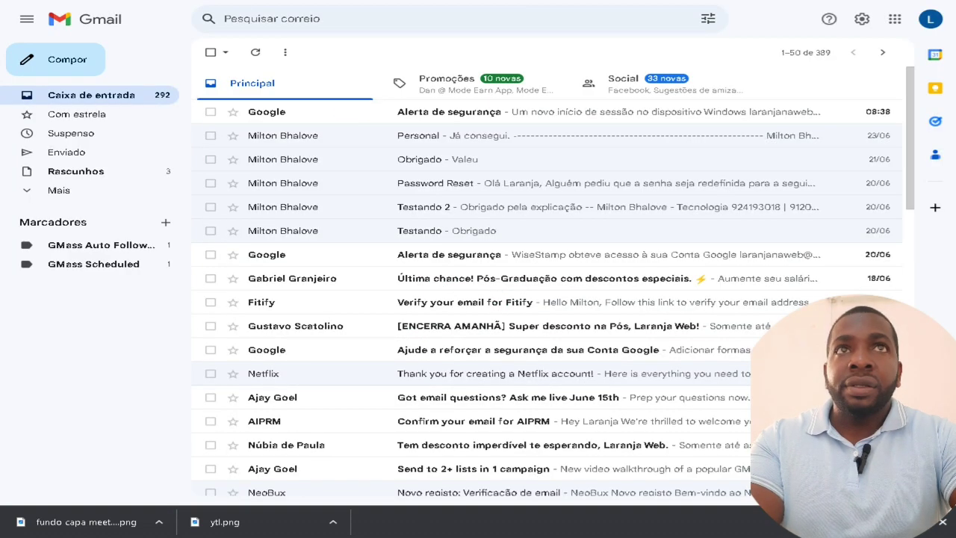
{"action": "left_click", "coordinate": [66, 1]}
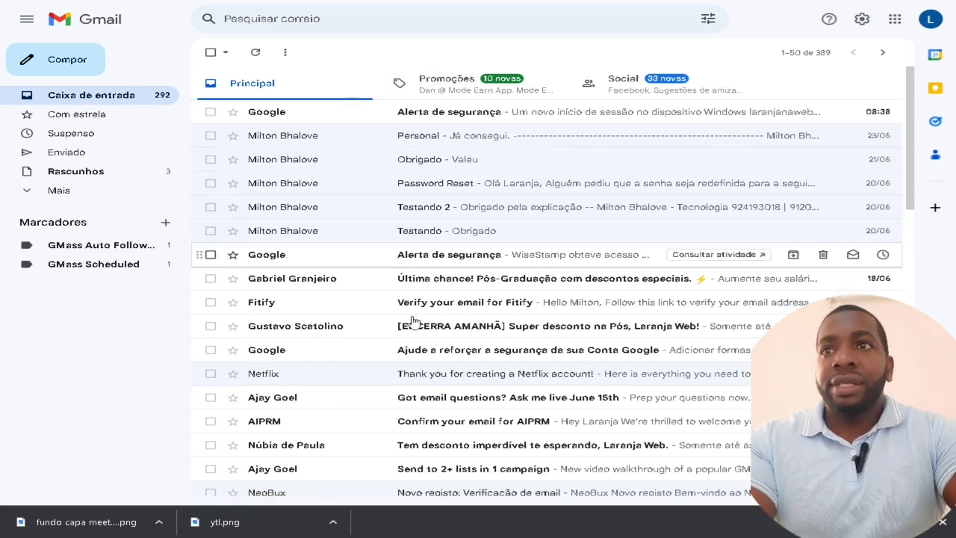
{"action": "scroll", "coordinate": [273, 324], "scroll_direction": "down", "scroll_amount": 2}
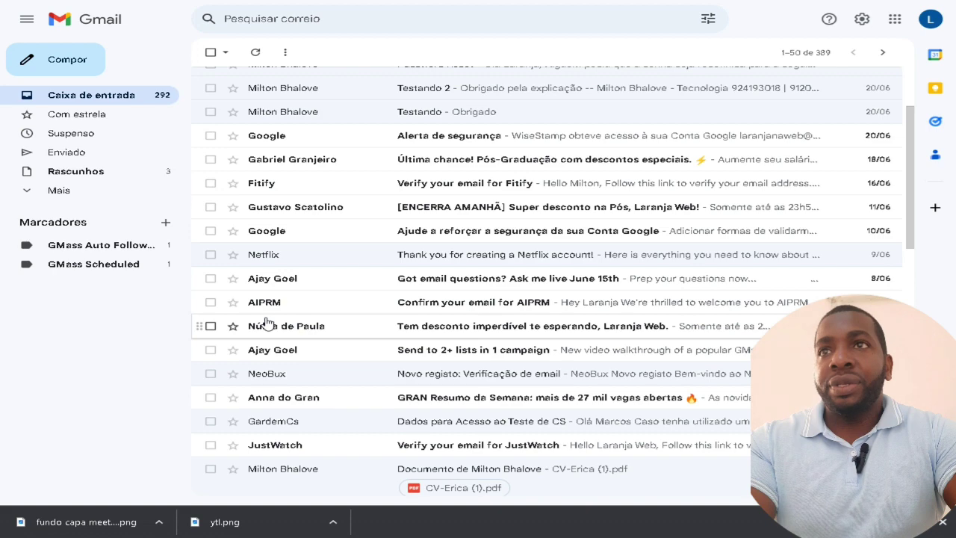
{"action": "left_click", "coordinate": [66, 190]}
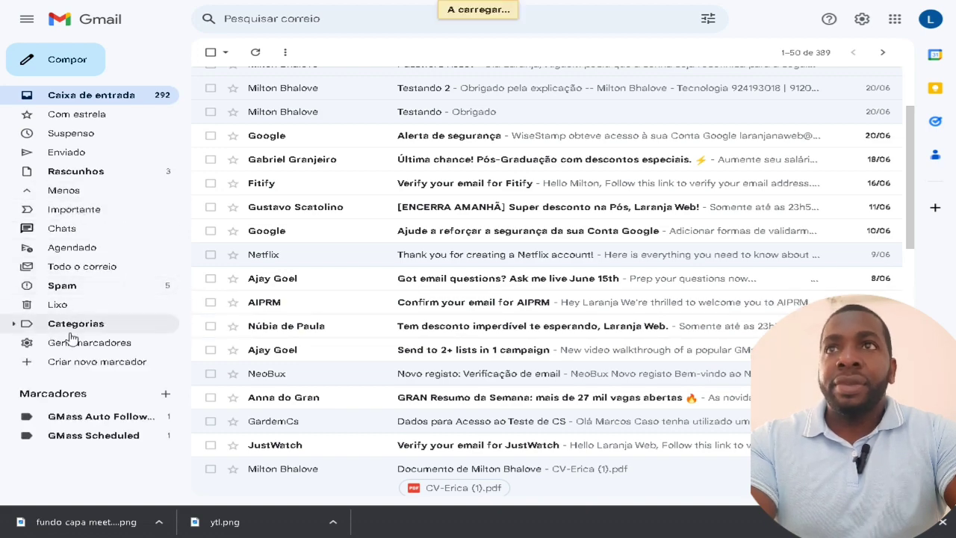
{"action": "left_click", "coordinate": [128, 285]}
{"action": "left_click", "coordinate": [104, 102]}
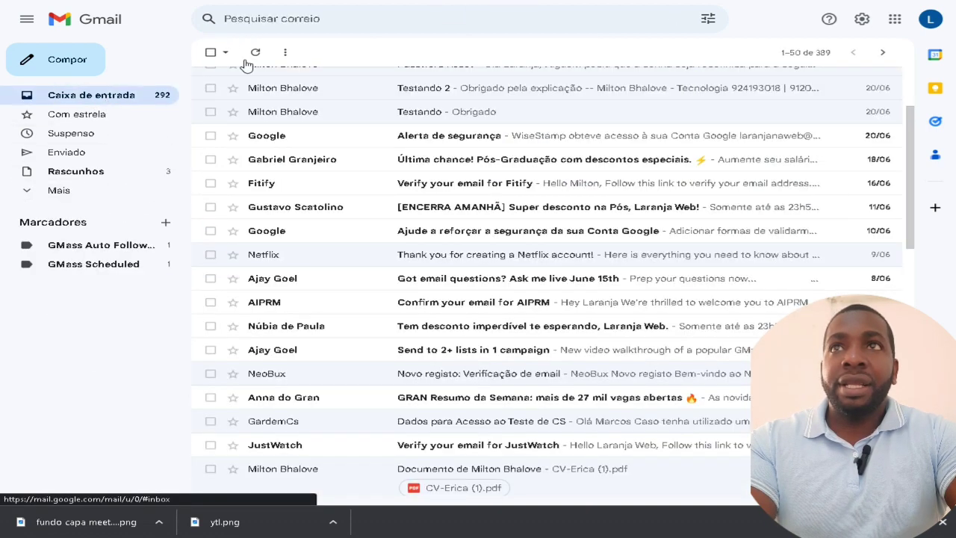
Refresh the Gmail inbox until 'Confirmar o seu e-mail' from Pixabay appears at the top
{"action": "left_click", "coordinate": [254, 52]}
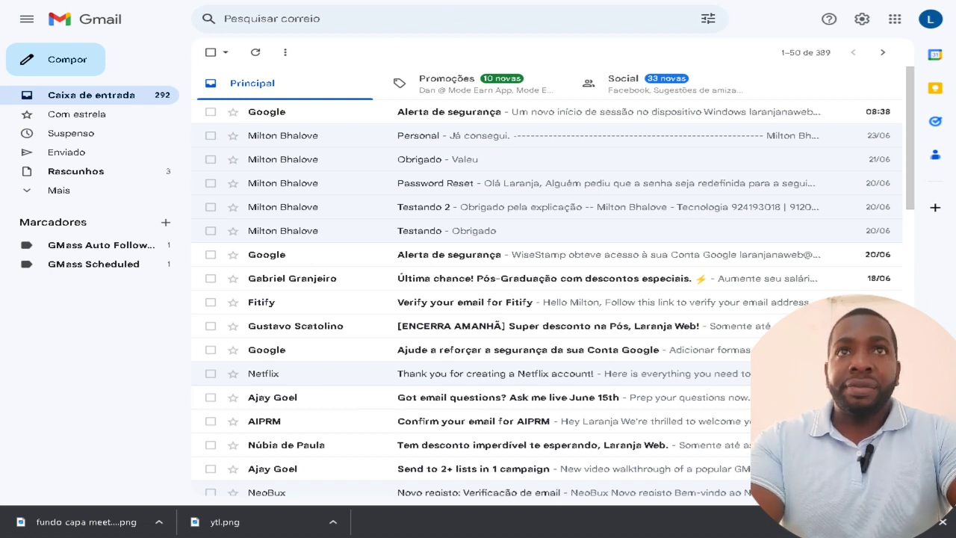
{"action": "key", "text": "F5"}
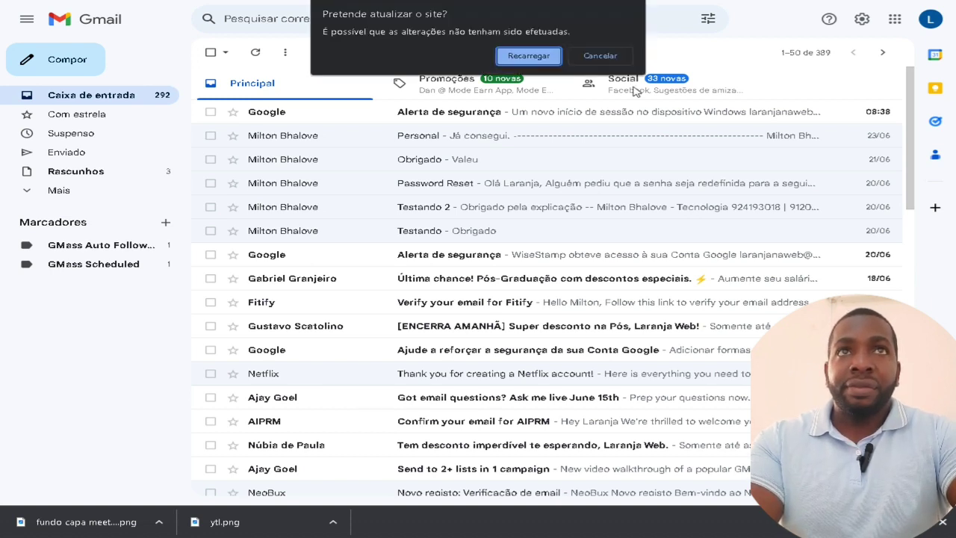
{"action": "left_click", "coordinate": [592, 60]}
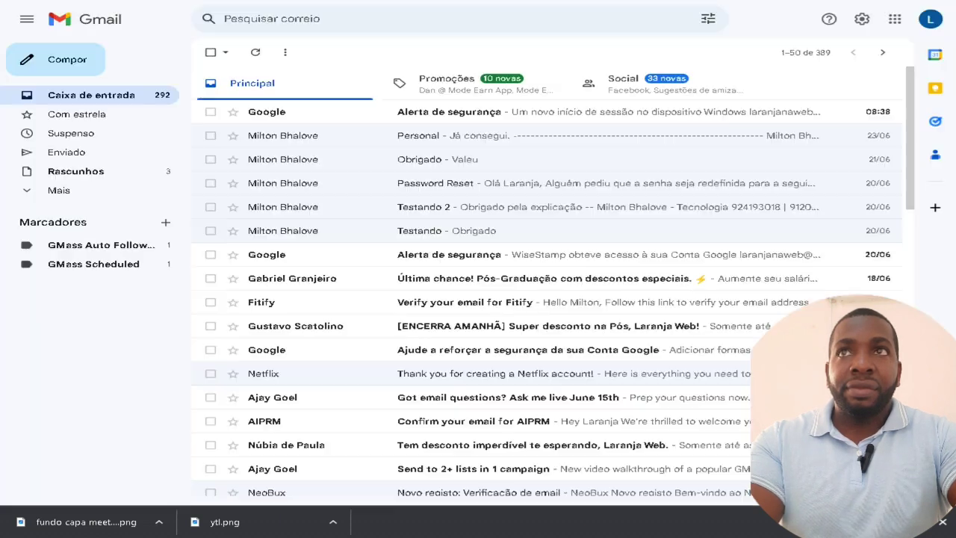
{"action": "key", "text": "F5"}
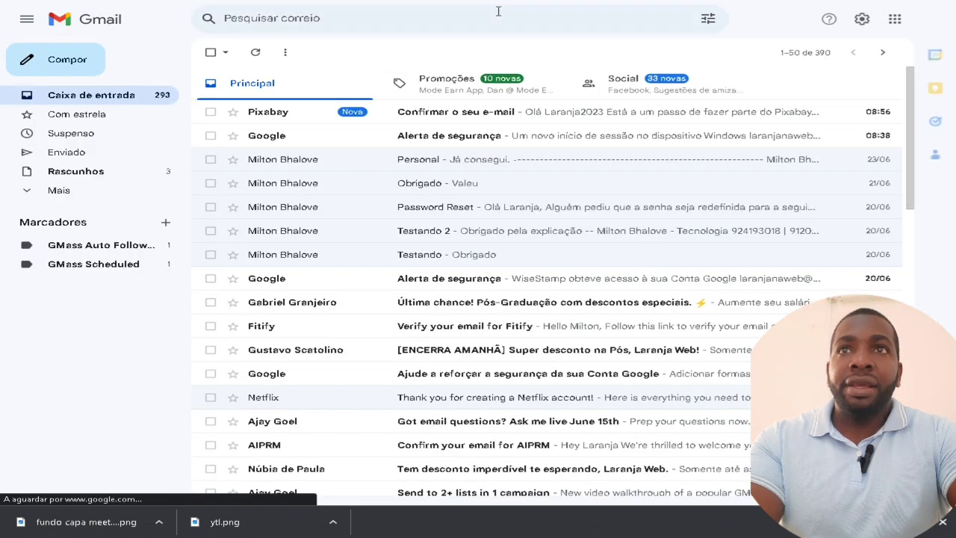
Confirm the address from Pixabay's e-mail, then close the welcome and confirmation popups
{"action": "left_click", "coordinate": [290, 113]}
{"action": "scroll", "coordinate": [647, 202], "scroll_direction": "down", "scroll_amount": 2}
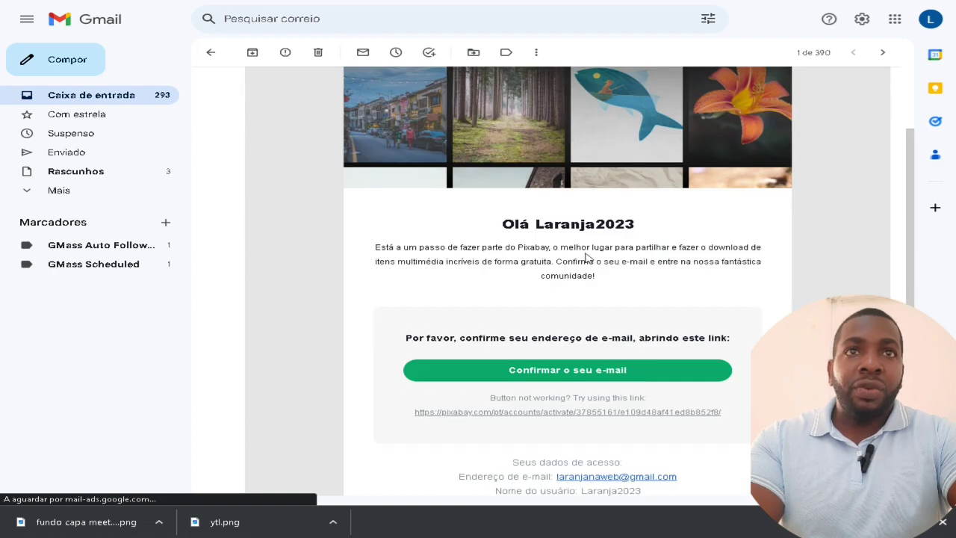
{"action": "scroll", "coordinate": [590, 247], "scroll_direction": "down", "scroll_amount": 3}
{"action": "left_click", "coordinate": [572, 191]}
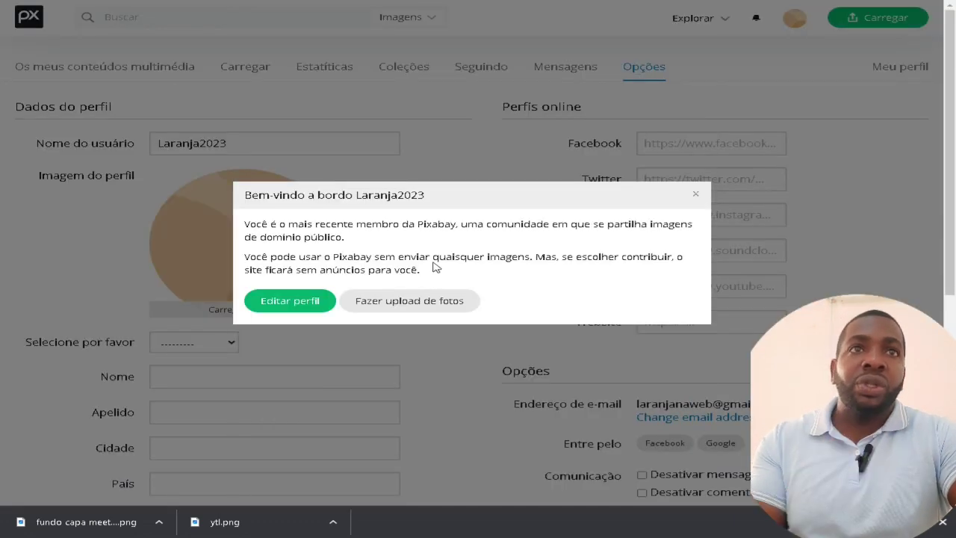
{"action": "left_click", "coordinate": [695, 194]}
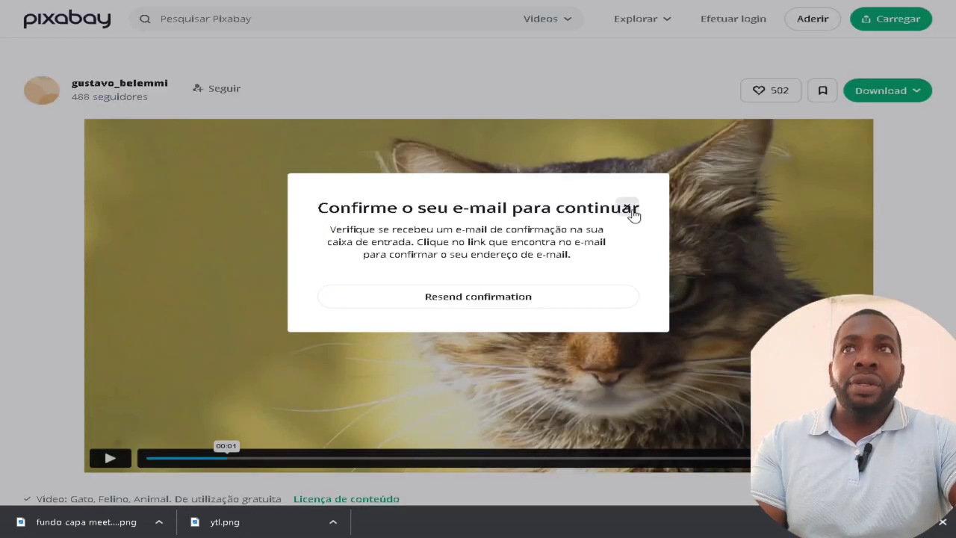
{"action": "left_click", "coordinate": [732, 168]}
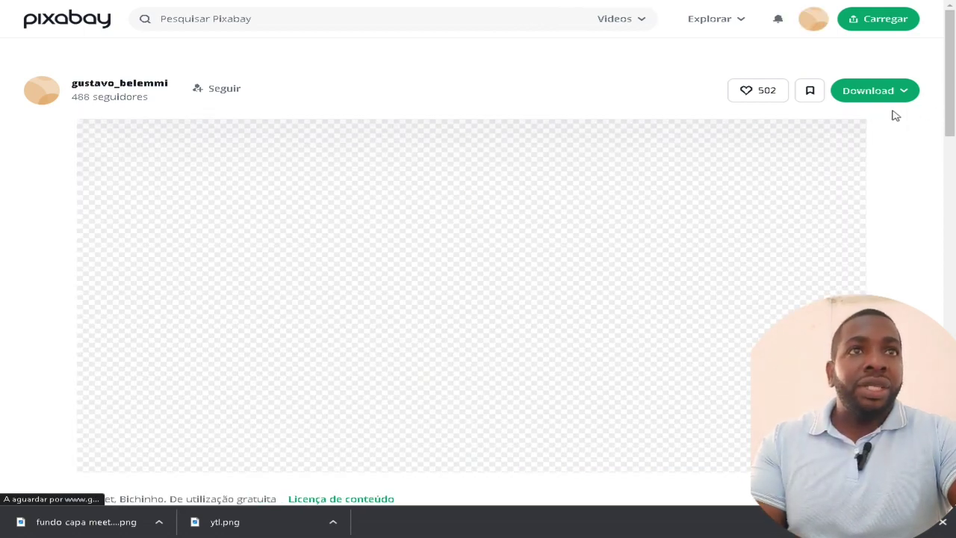
Download the tabby video as cat_-_2879 (540p).mp4 and show it in Transferências
{"action": "left_click", "coordinate": [889, 92]}
{"action": "left_click", "coordinate": [750, 224]}
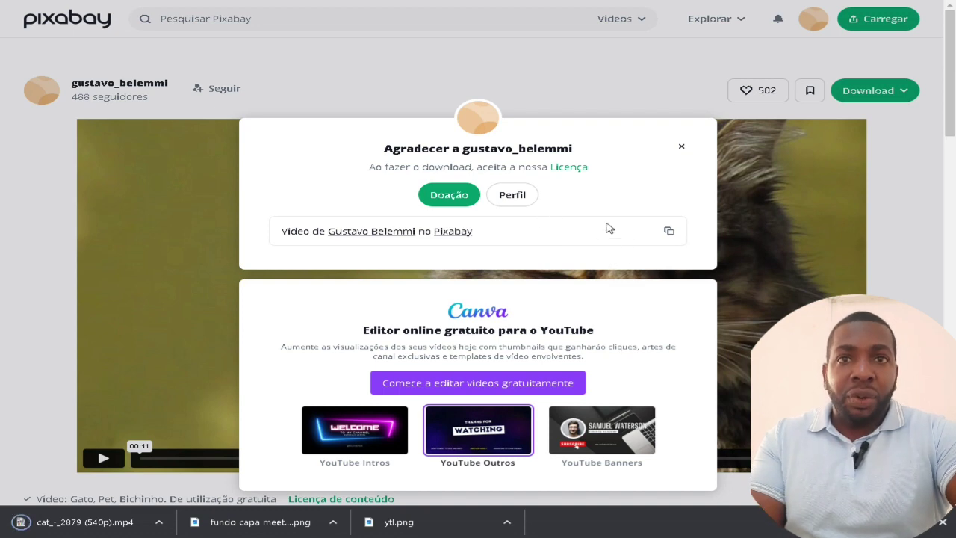
{"action": "scroll", "coordinate": [609, 228], "scroll_direction": "down", "scroll_amount": 2}
{"action": "scroll", "coordinate": [593, 277], "scroll_direction": "down", "scroll_amount": 1}
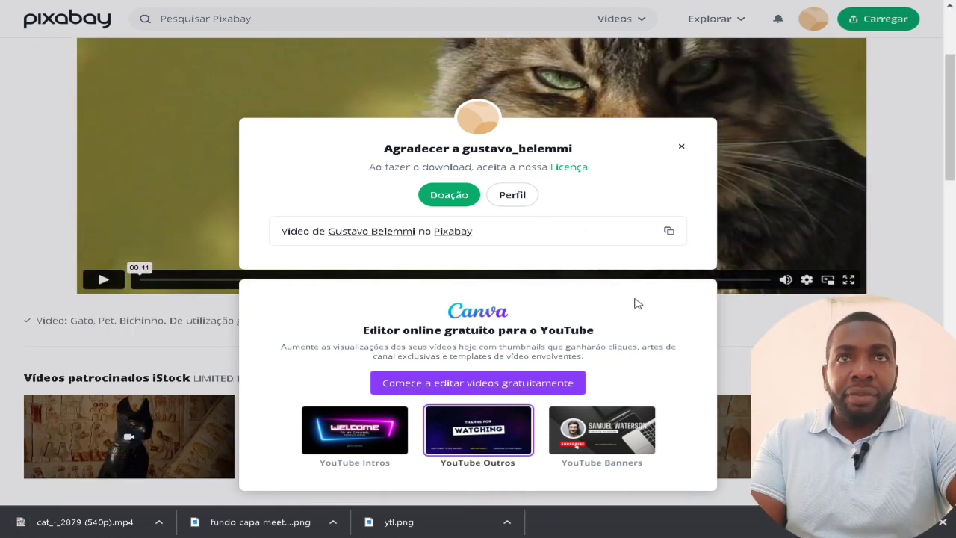
{"action": "left_click", "coordinate": [681, 147]}
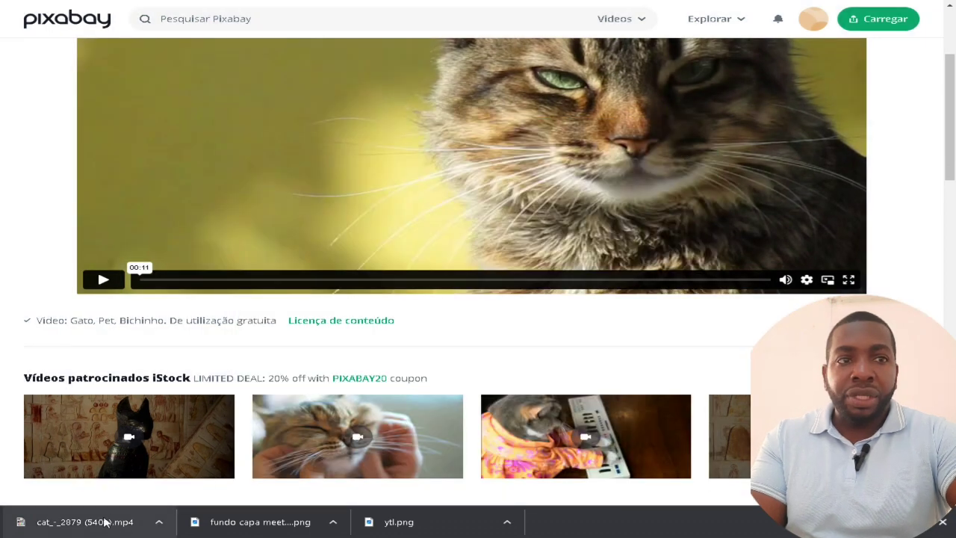
{"action": "left_click", "coordinate": [892, 521]}
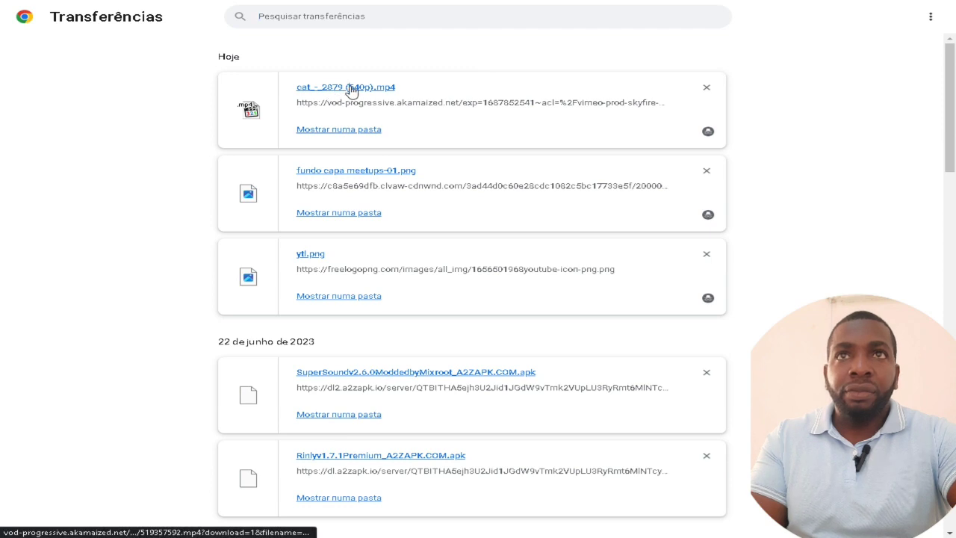
Play cat_-_2879 (540p).mp4 in Media Player Classic, then close the player
{"action": "left_click", "coordinate": [351, 87]}
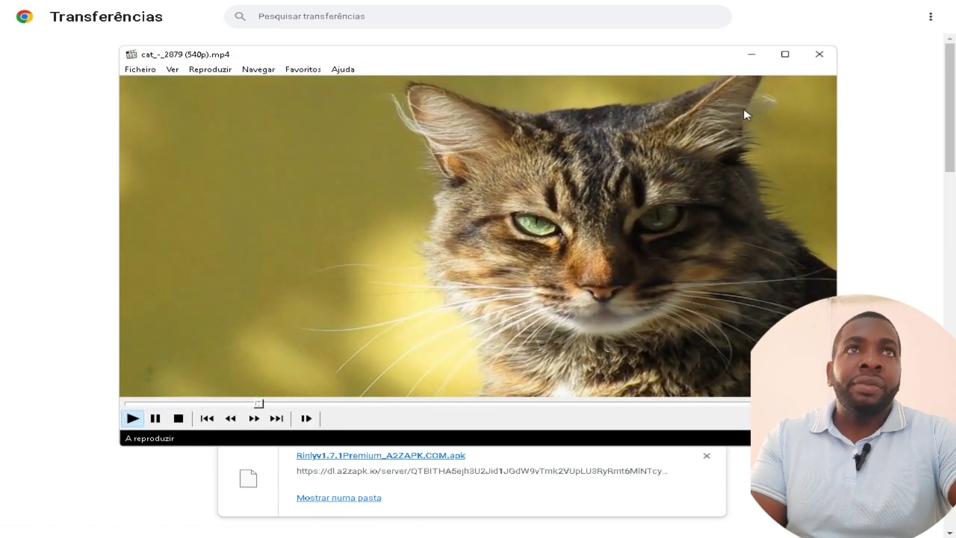
{"action": "left_click", "coordinate": [818, 54]}
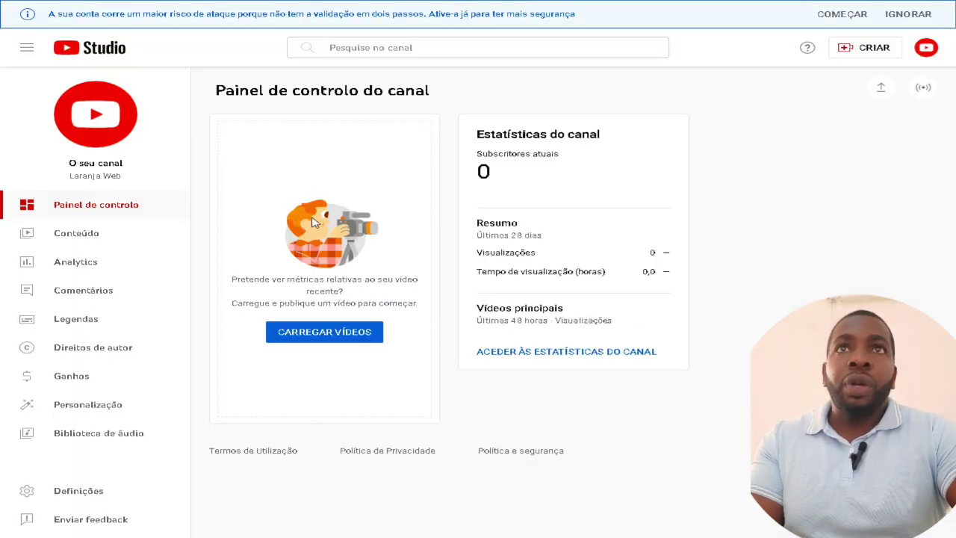
Go from youtube.com to YouTube Studio via the account menu and choose CRIAR > Carregar vídeos
{"action": "type", "text": "y"}
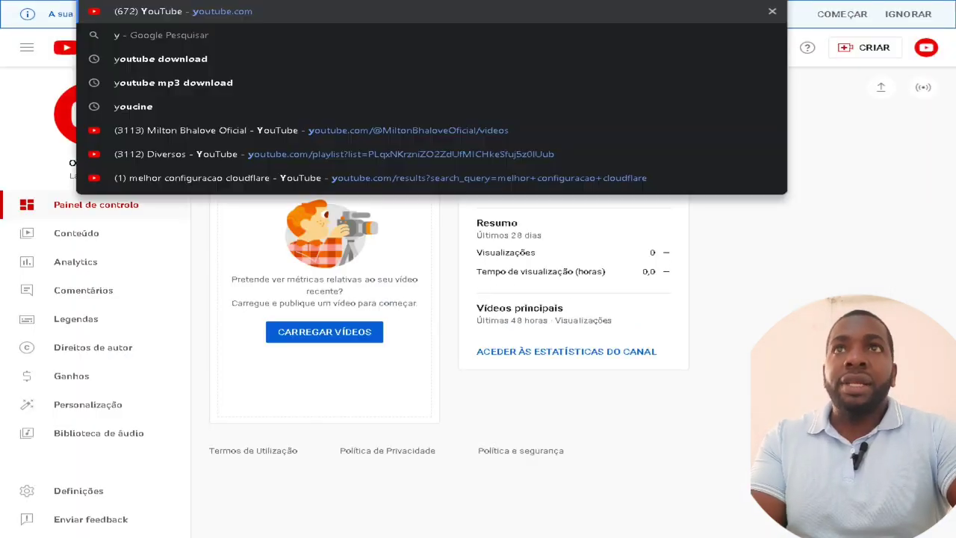
{"action": "key", "text": "Return"}
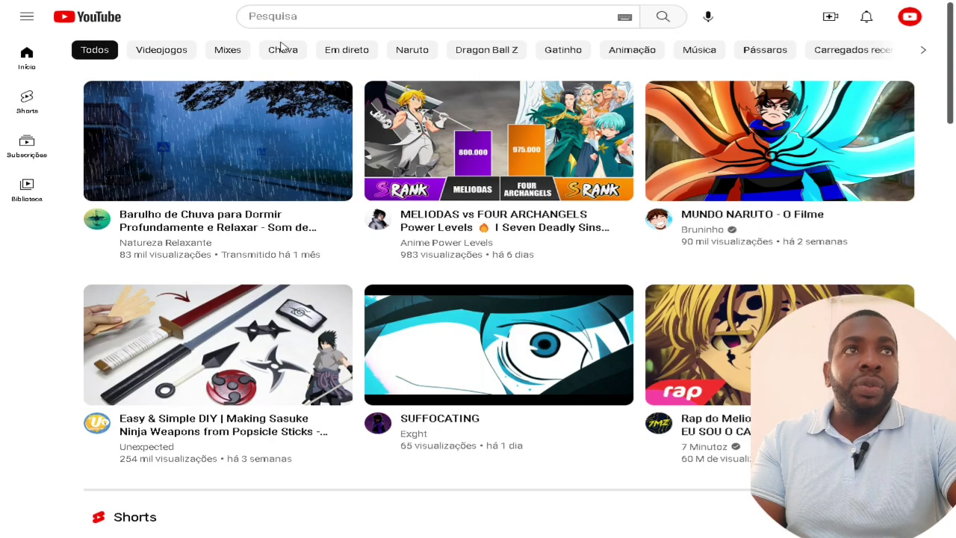
{"action": "left_click", "coordinate": [909, 18]}
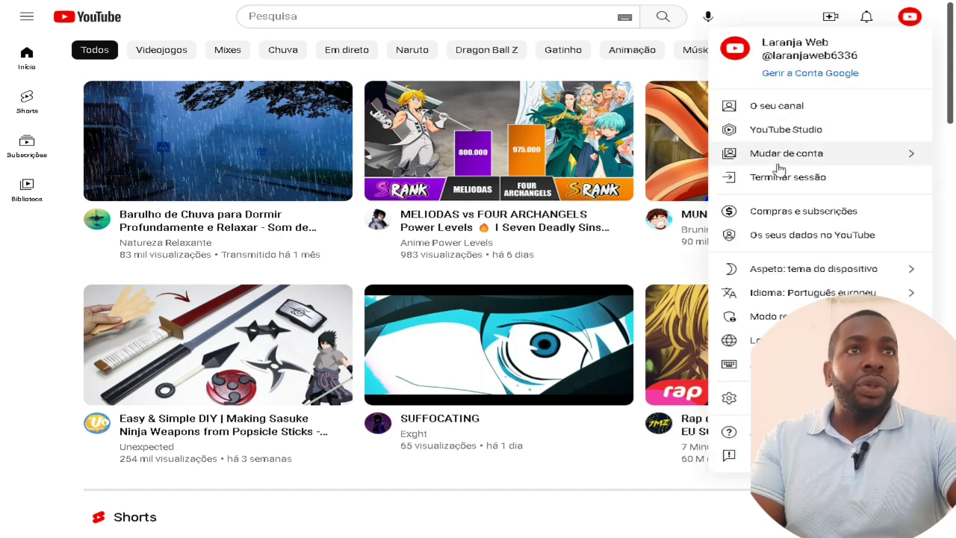
{"action": "left_click", "coordinate": [847, 133]}
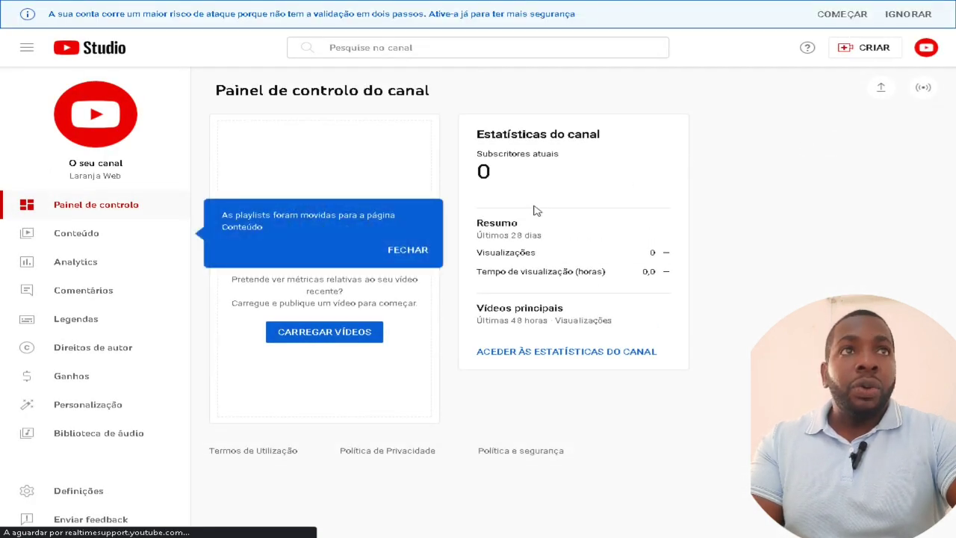
{"action": "left_click", "coordinate": [872, 52]}
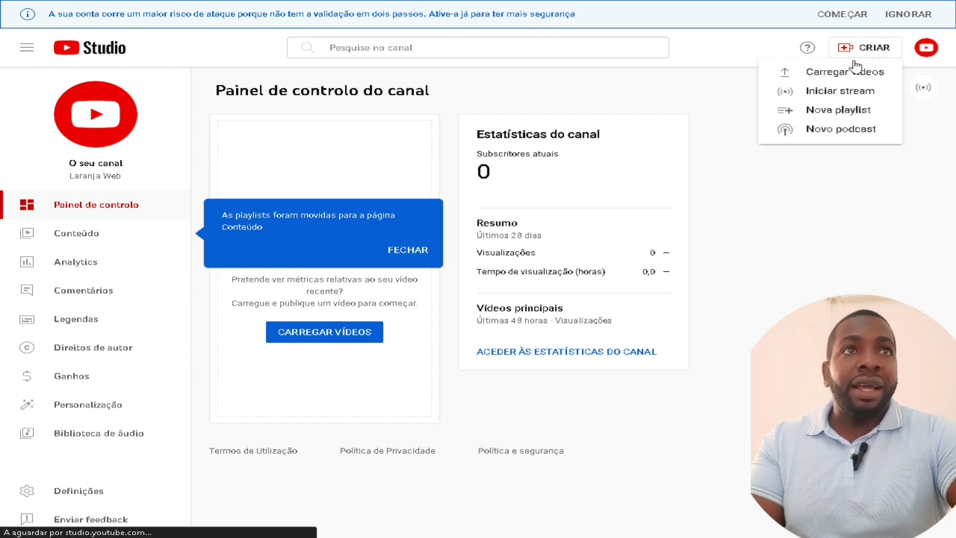
{"action": "left_click", "coordinate": [843, 71]}
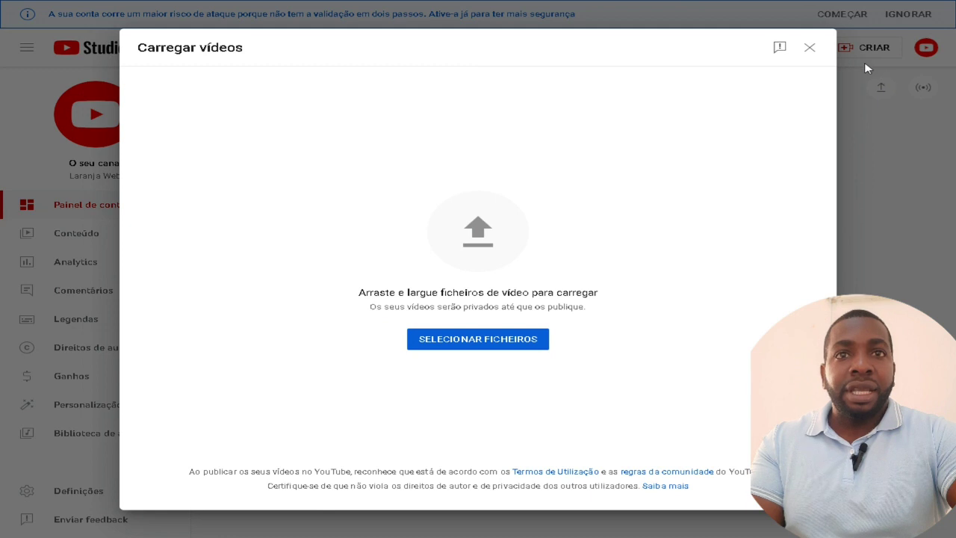
Select cat_-_2879 (540p).mp4 as the file to upload
{"action": "left_click", "coordinate": [518, 344]}
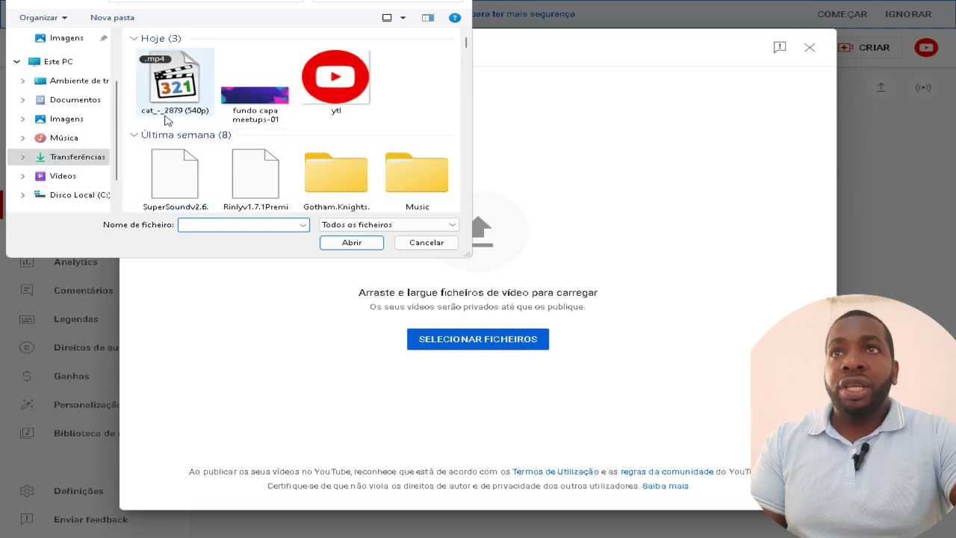
{"action": "left_click", "coordinate": [171, 98]}
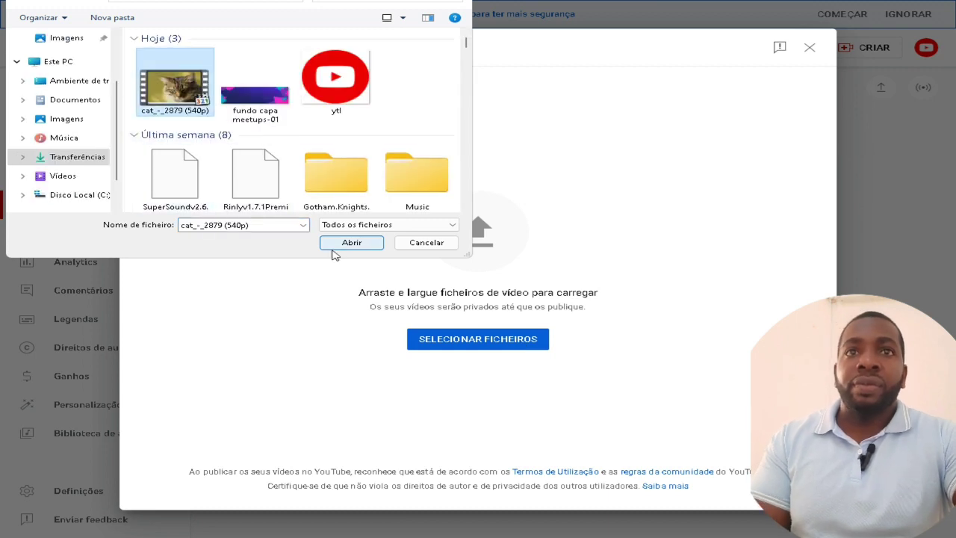
{"action": "left_click", "coordinate": [351, 241]}
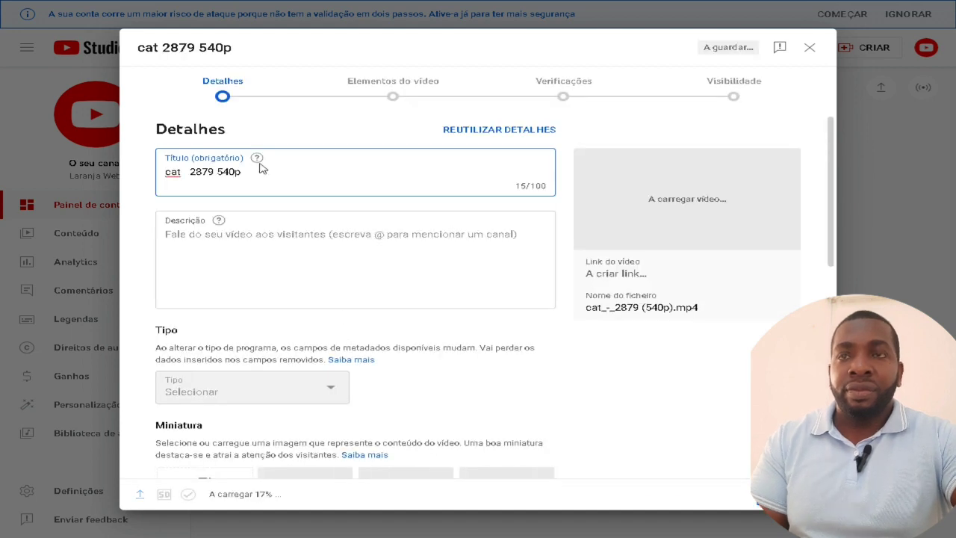
Replace the default title with 'Gatos Lindos para animar seu dia 2023'
{"action": "key", "text": "ctrl+a"}
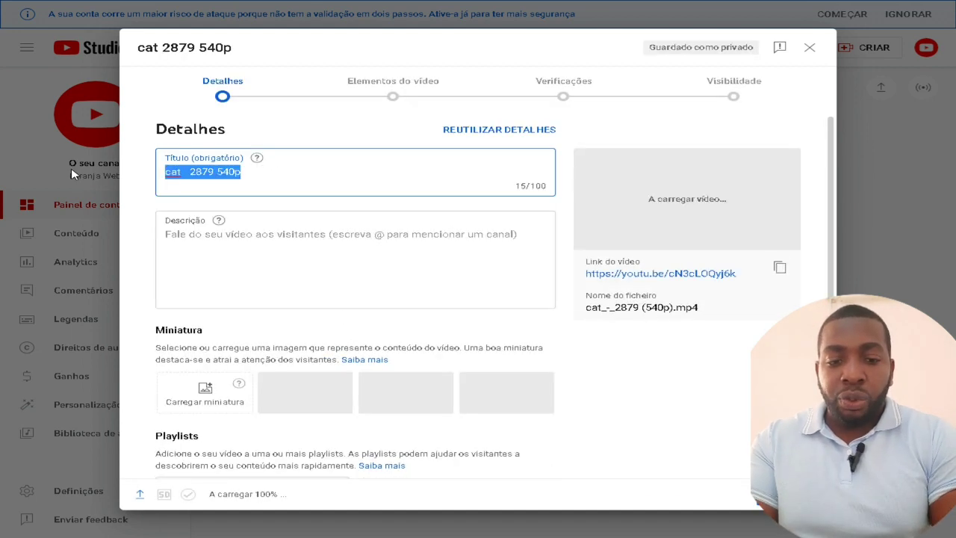
{"action": "type", "text": "Gatos "}
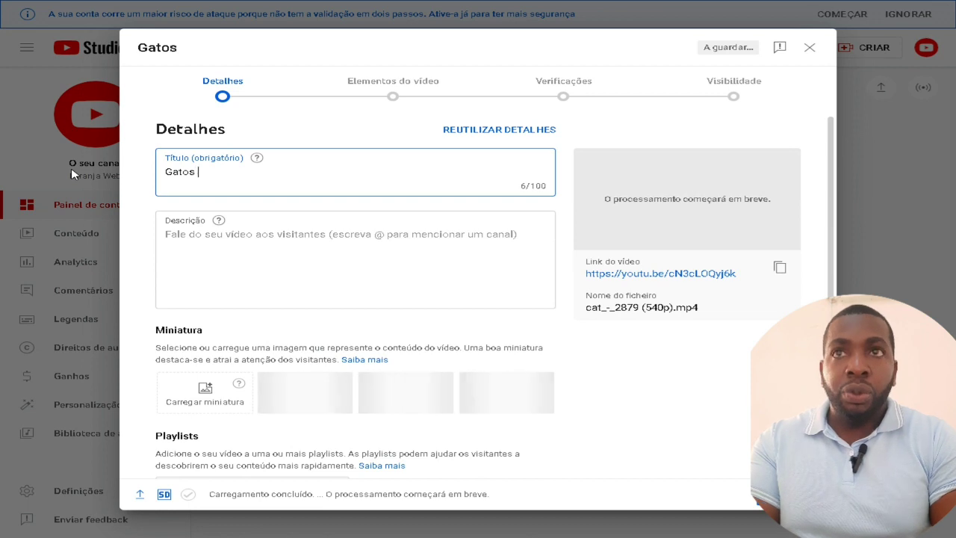
{"action": "type", "text": "Lindos p"}
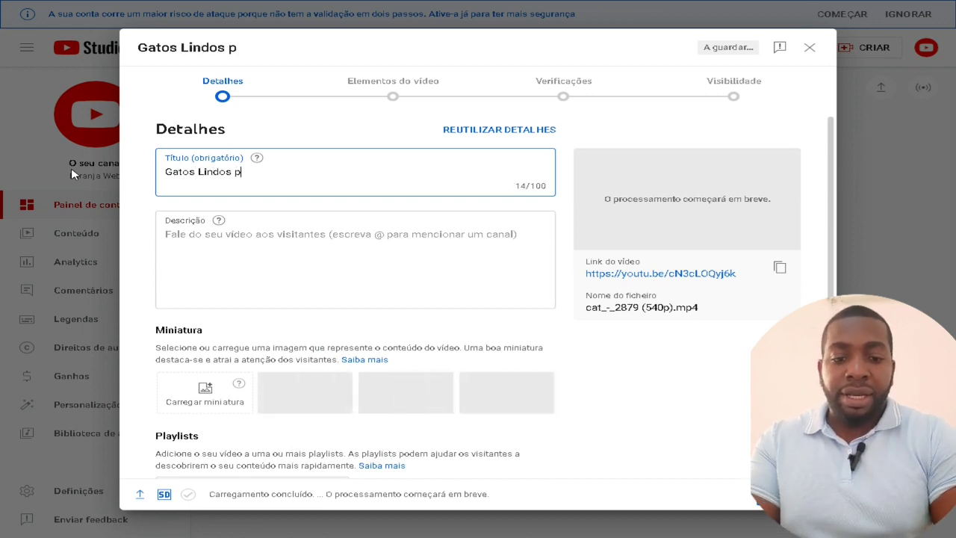
{"action": "type", "text": "ara animar s"}
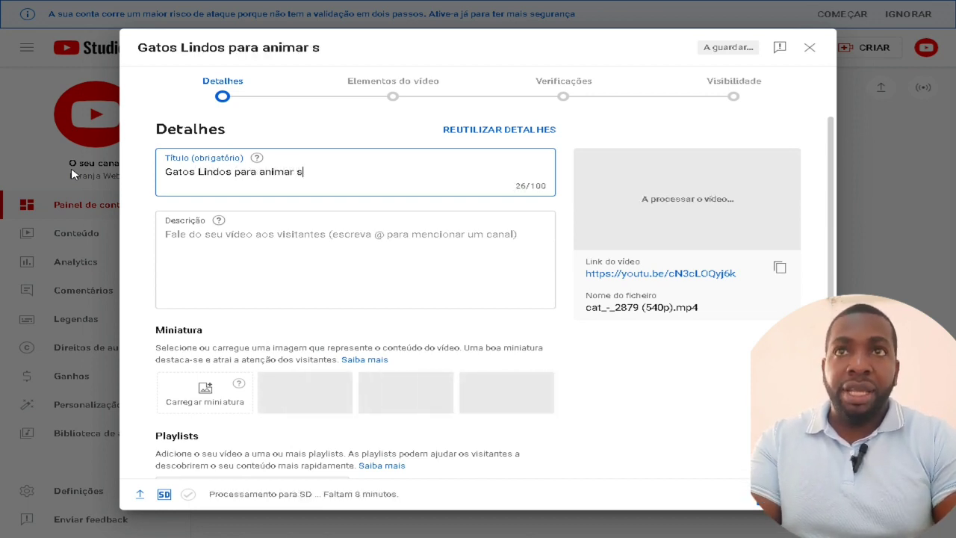
{"action": "type", "text": "eu dia"}
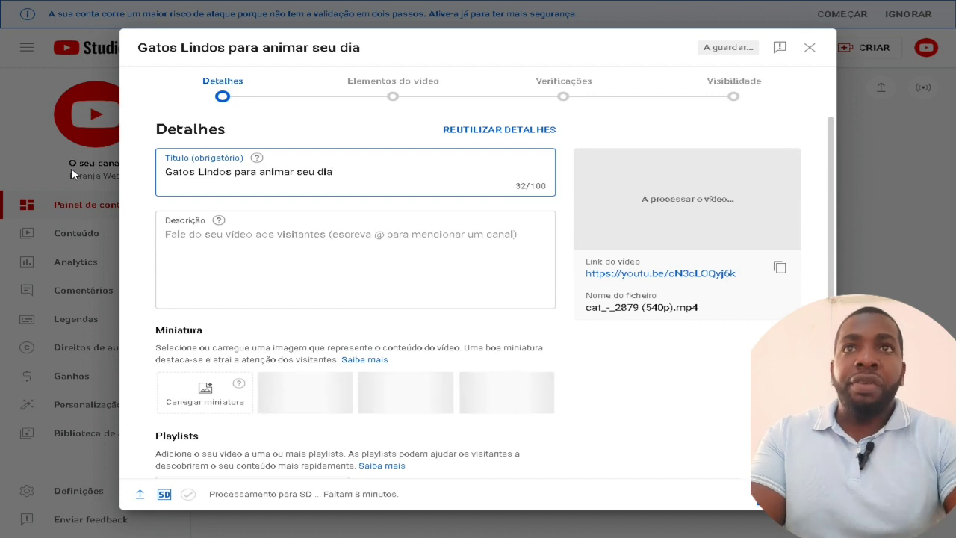
{"action": "type", "text": " 2023"}
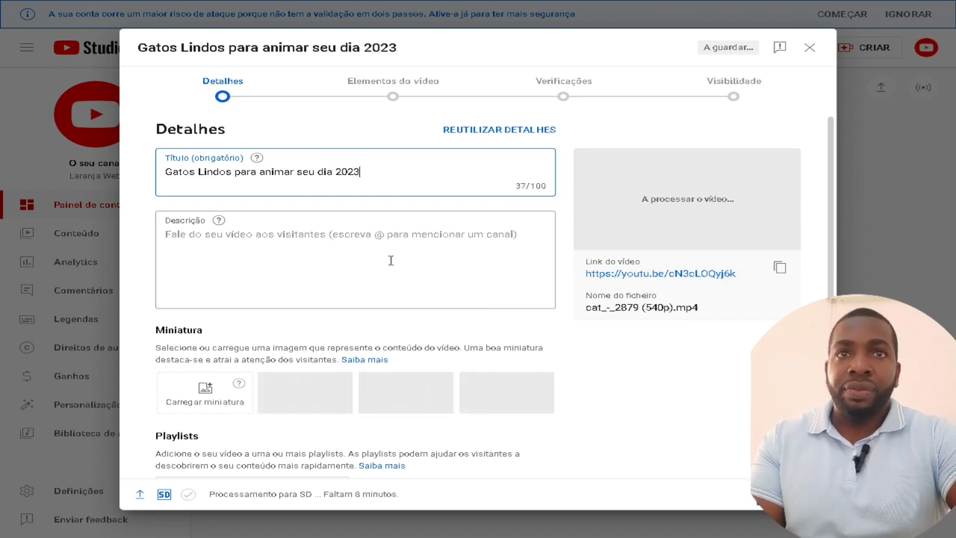
{"action": "left_click", "coordinate": [334, 236]}
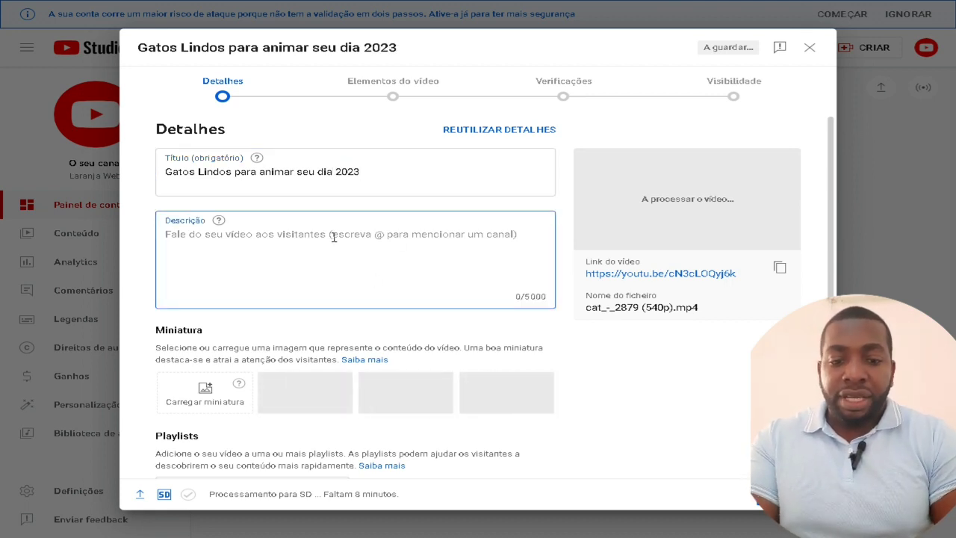
Enter the description 'Veja esse vídeo de hgatos lindos e anime seu dia.' and pick the middle cat frame as thumbnail
{"action": "type", "text": "Veja esse "}
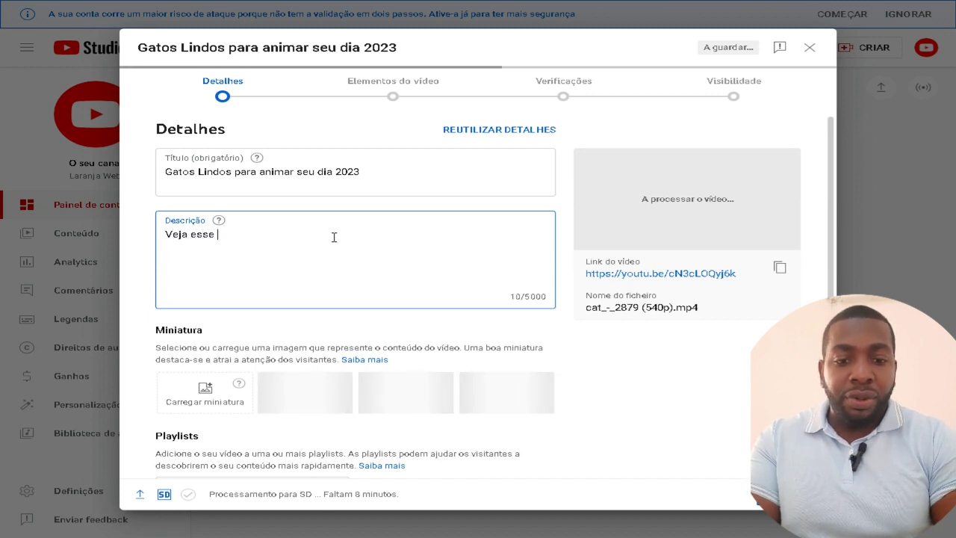
{"action": "type", "text": "vídeo"}
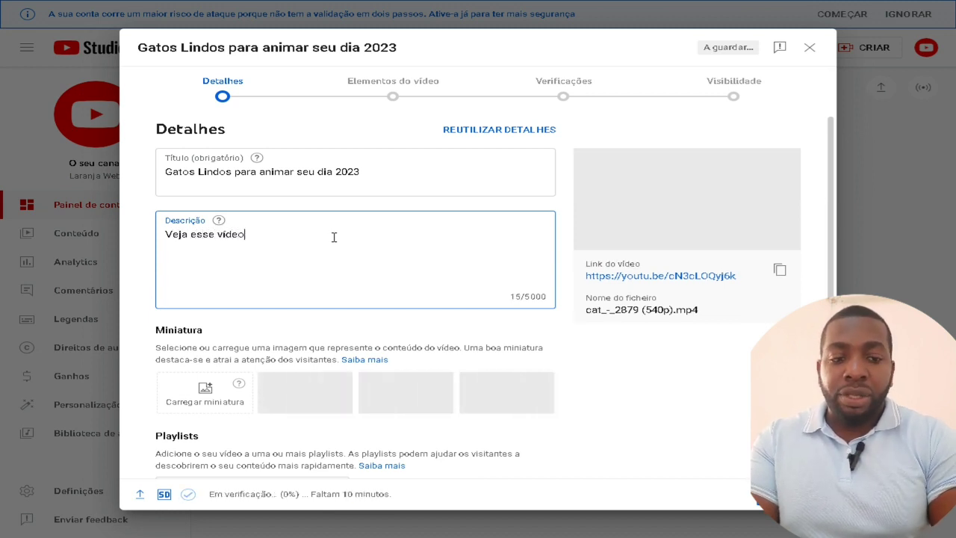
{"action": "type", "text": " de hgat"}
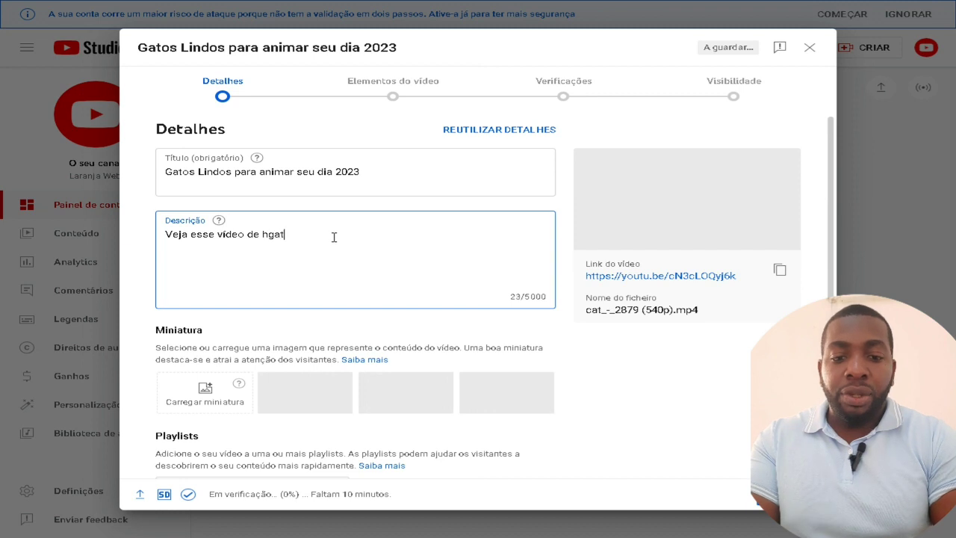
{"action": "type", "text": "os lind"}
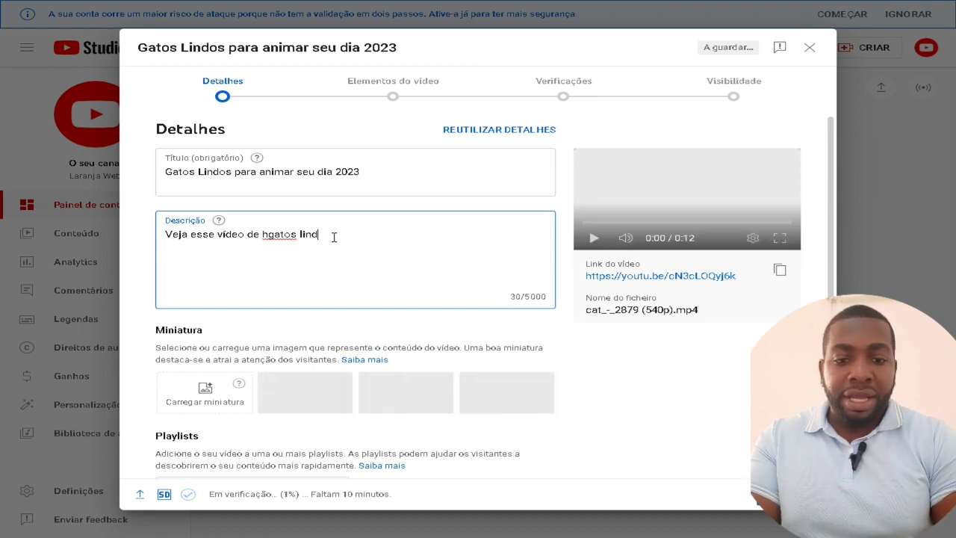
{"action": "type", "text": "os e anime s"}
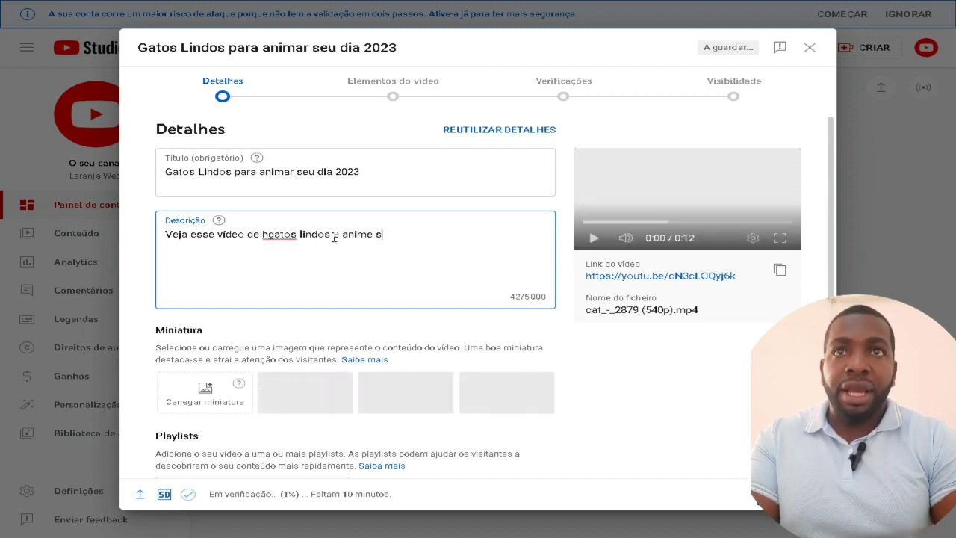
{"action": "type", "text": "eu dia."}
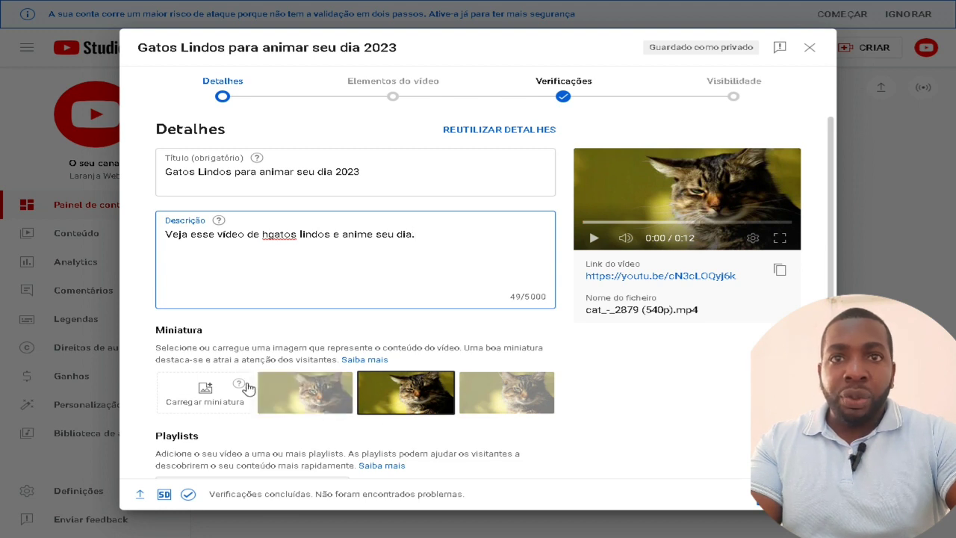
{"action": "left_click", "coordinate": [418, 403]}
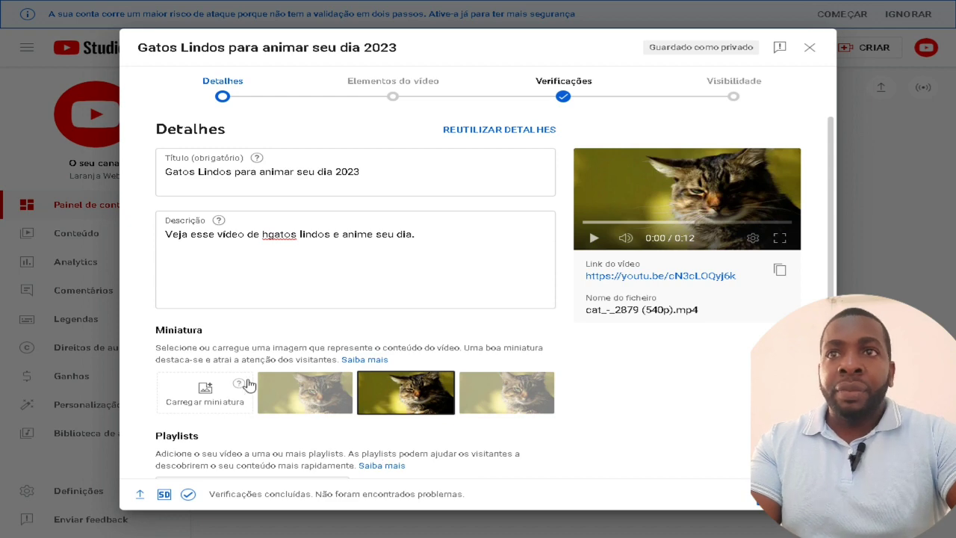
{"action": "scroll", "coordinate": [345, 365], "scroll_direction": "down", "scroll_amount": 3}
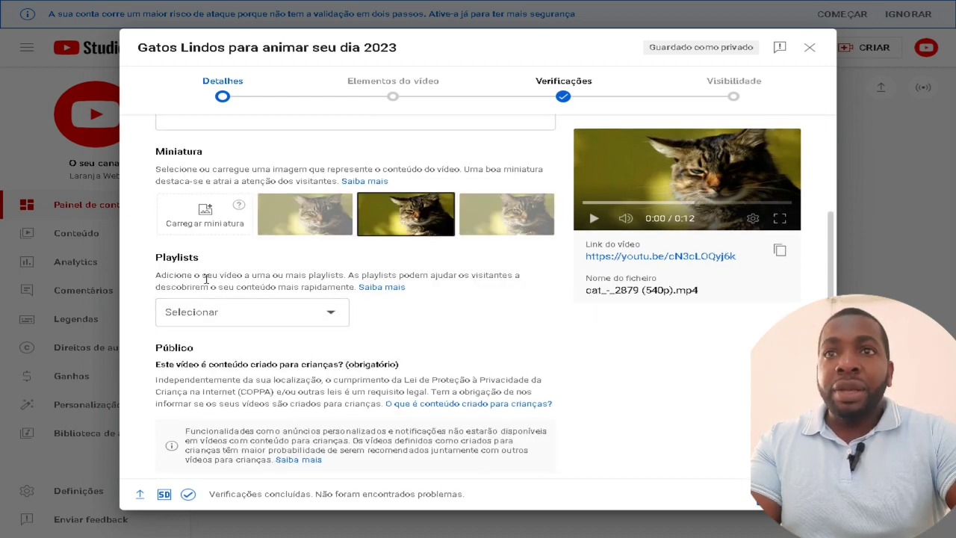
Leave the playlist empty, choose 'Não, não é conteúdo criado para crianças', and reveal more settings
{"action": "left_click", "coordinate": [314, 313]}
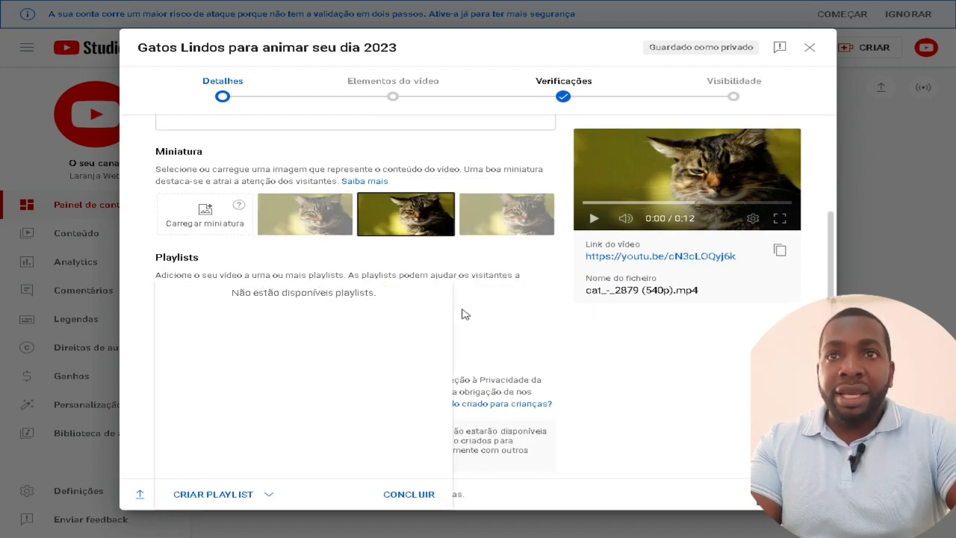
{"action": "left_click", "coordinate": [505, 307]}
{"action": "scroll", "coordinate": [455, 329], "scroll_direction": "down", "scroll_amount": 2}
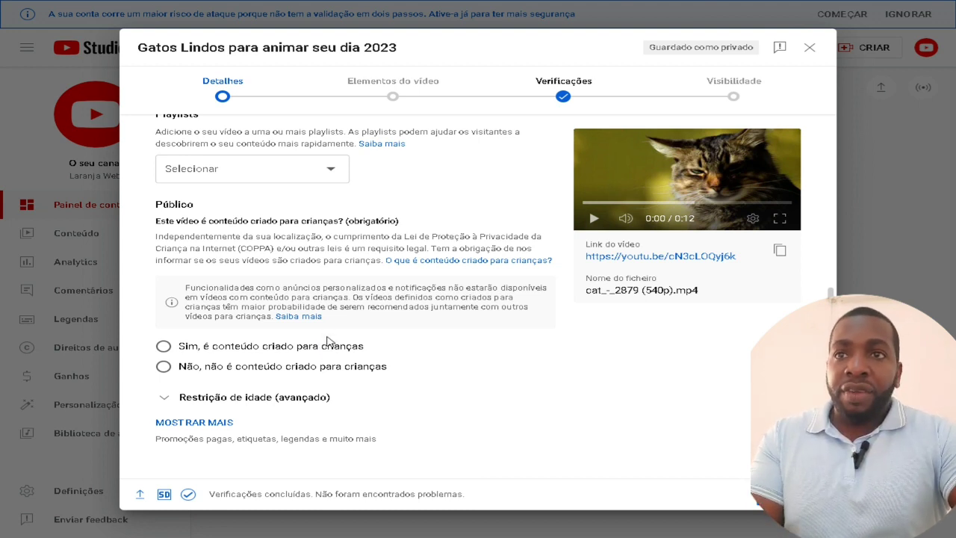
{"action": "left_click", "coordinate": [164, 366]}
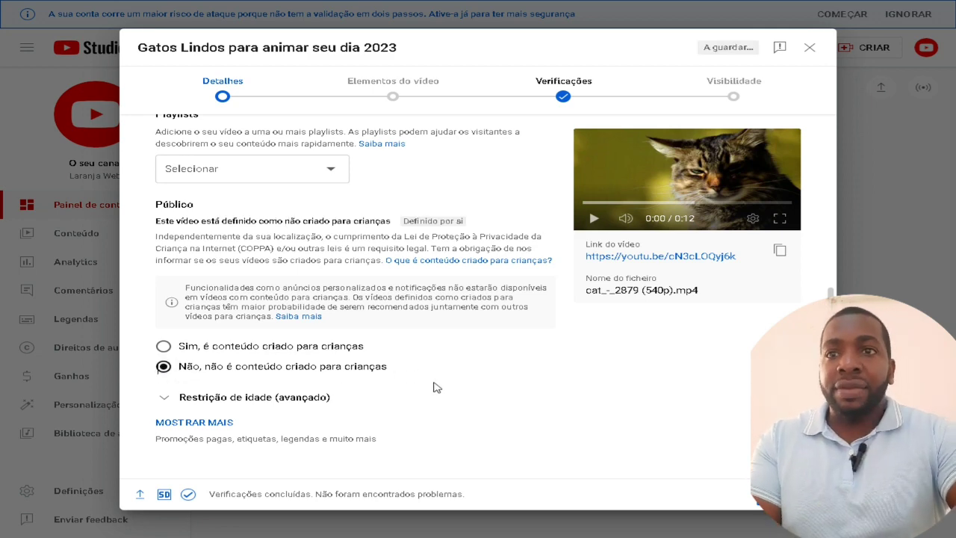
{"action": "left_click", "coordinate": [201, 422]}
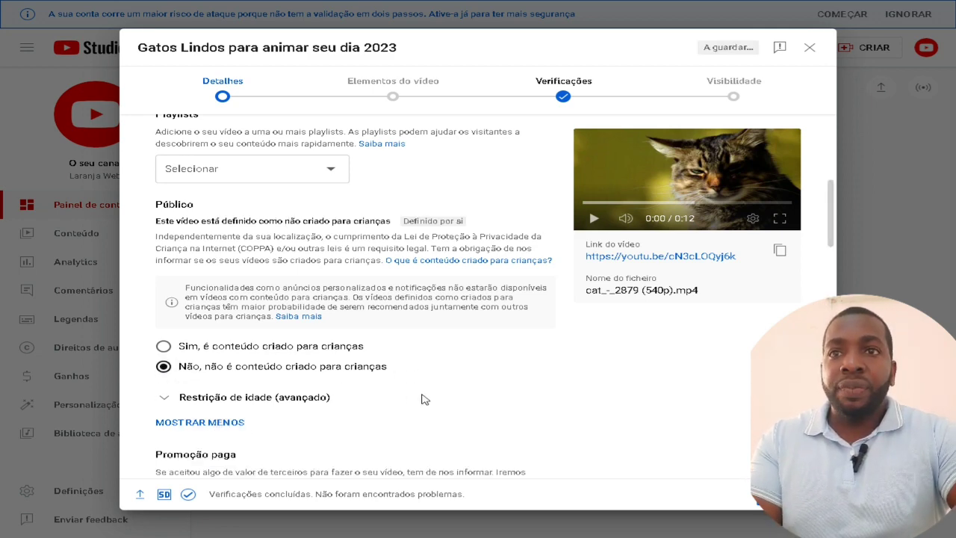
{"action": "scroll", "coordinate": [421, 399], "scroll_direction": "down", "scroll_amount": 3}
{"action": "scroll", "coordinate": [423, 396], "scroll_direction": "down", "scroll_amount": 5}
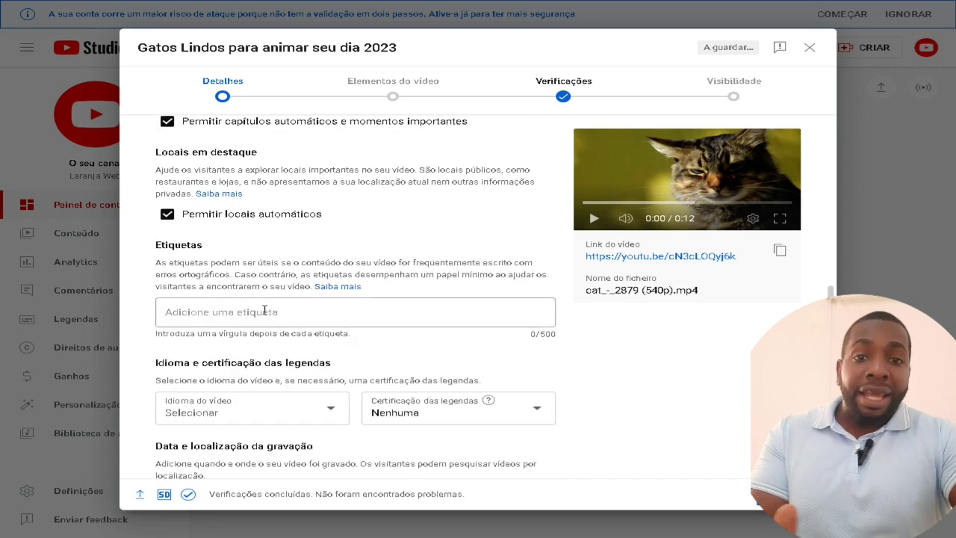
Add three tags in Etiquetas: gatos lindos, gato brincando and gatos bonitos
{"action": "left_click", "coordinate": [265, 312]}
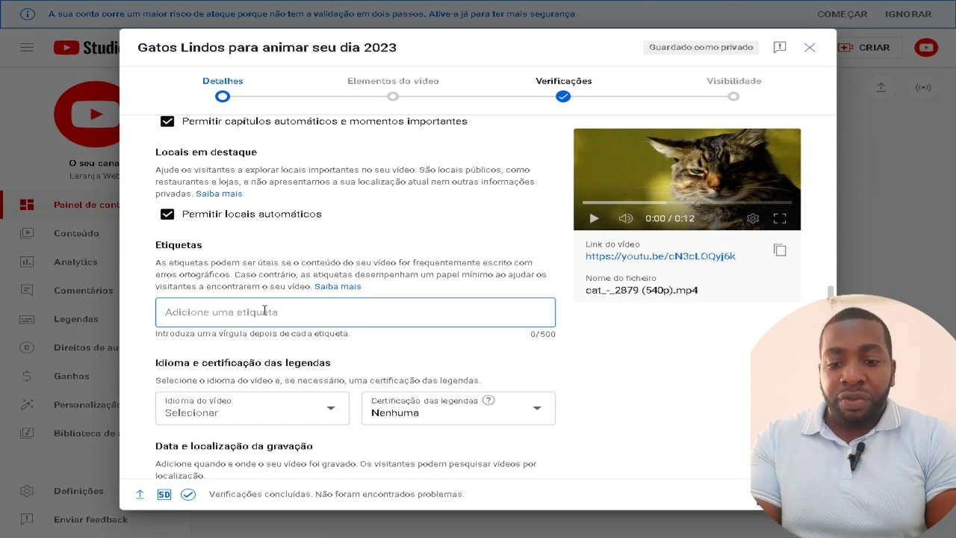
{"action": "type", "text": "gatos lindo"}
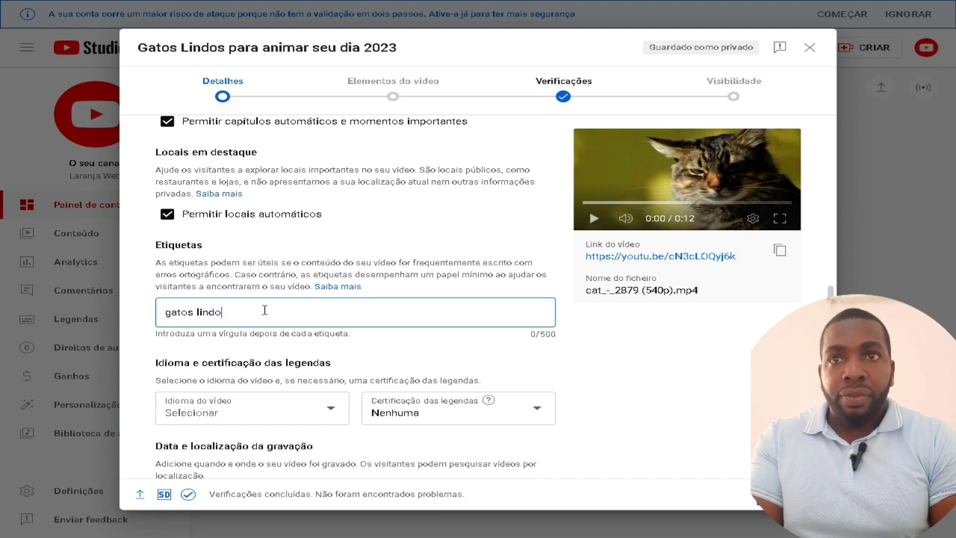
{"action": "type", "text": "s"}
{"action": "key", "text": "Return"}
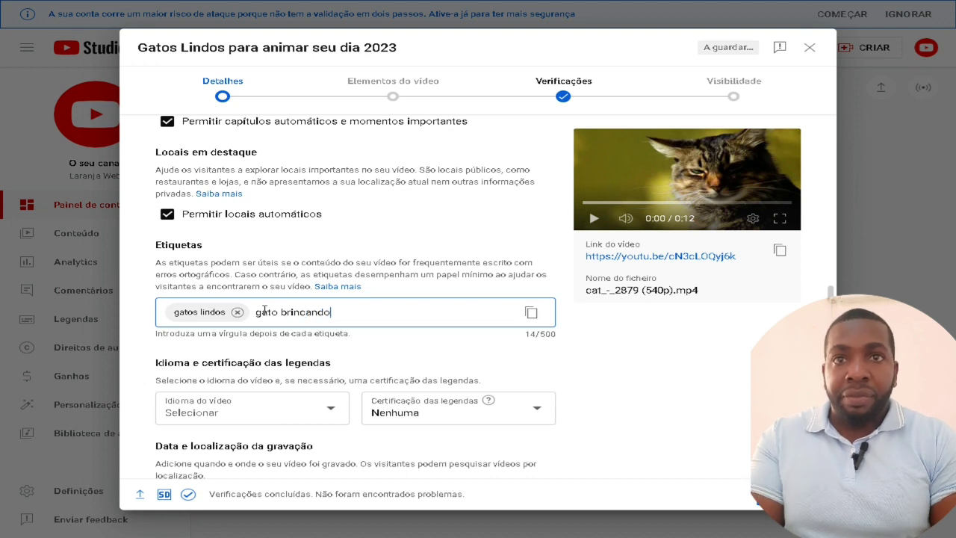
{"action": "type", "text": "gato brincando"}
{"action": "key", "text": "Return"}
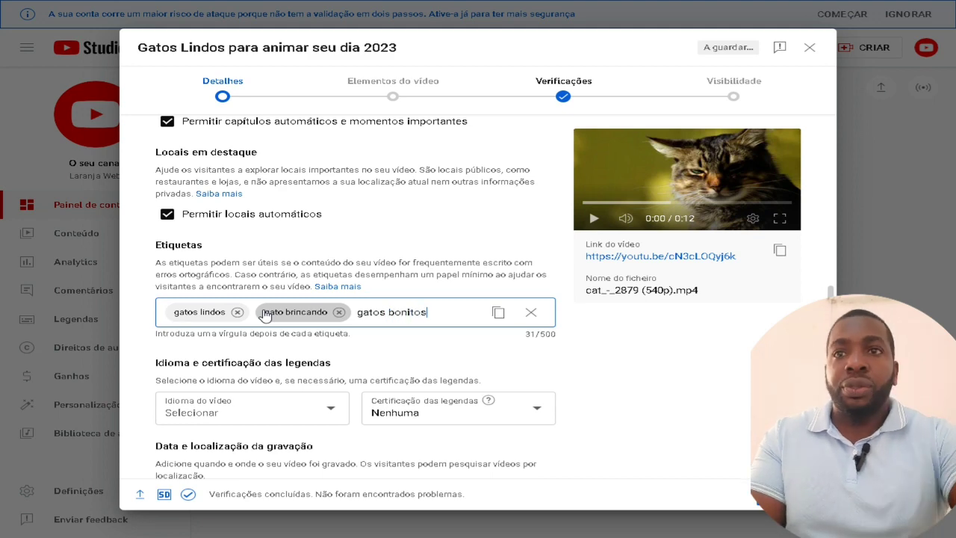
{"action": "type", "text": "gatos bonitos"}
{"action": "key", "text": "Return"}
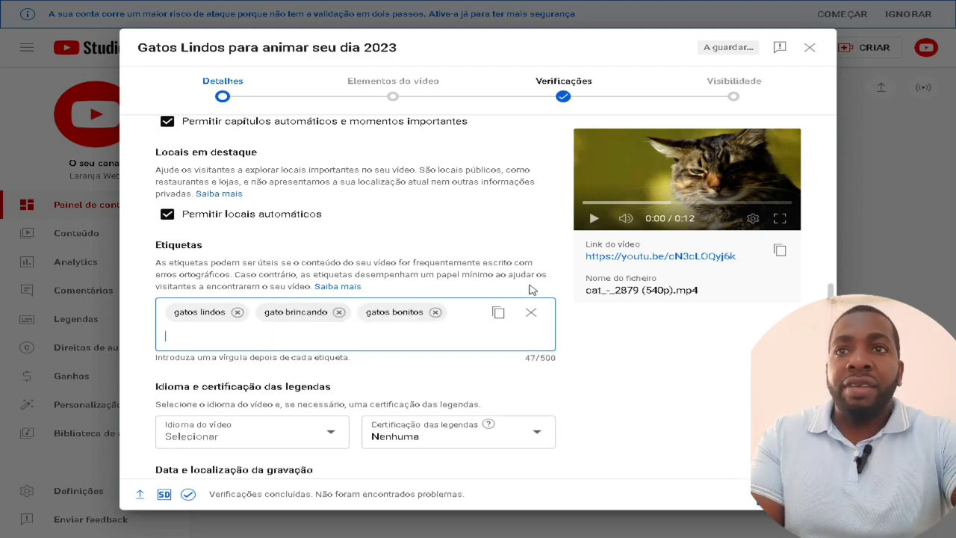
{"action": "scroll", "coordinate": [482, 284], "scroll_direction": "down", "scroll_amount": 3}
{"action": "scroll", "coordinate": [478, 280], "scroll_direction": "down", "scroll_amount": 2}
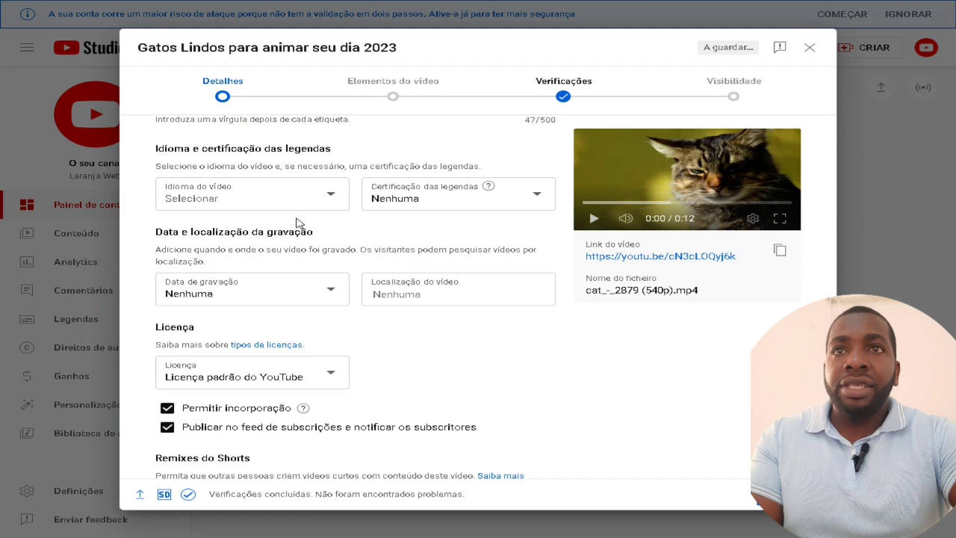
Set the video language to Português (Brasil)
{"action": "left_click", "coordinate": [324, 206]}
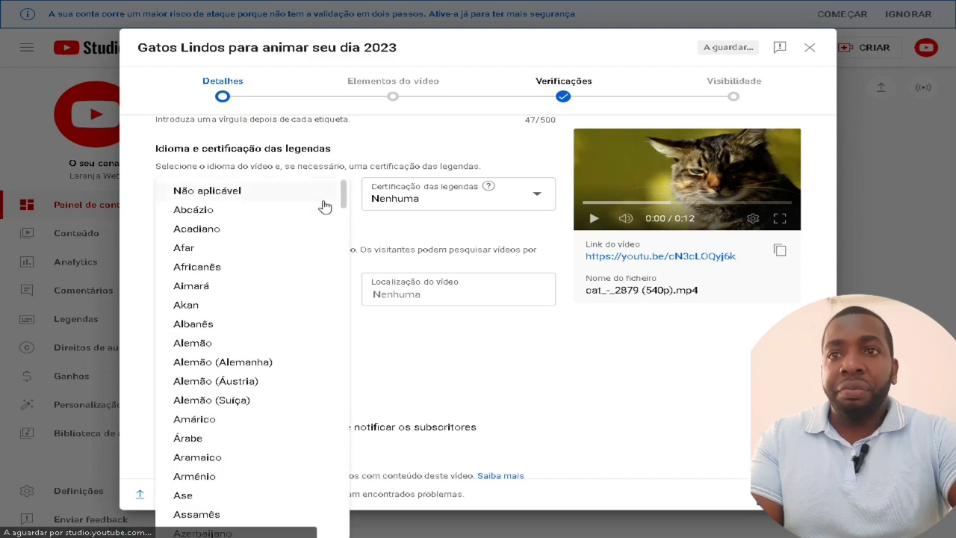
{"action": "scroll", "coordinate": [291, 358], "scroll_direction": "down", "scroll_amount": 15}
{"action": "scroll", "coordinate": [294, 359], "scroll_direction": "down", "scroll_amount": 18}
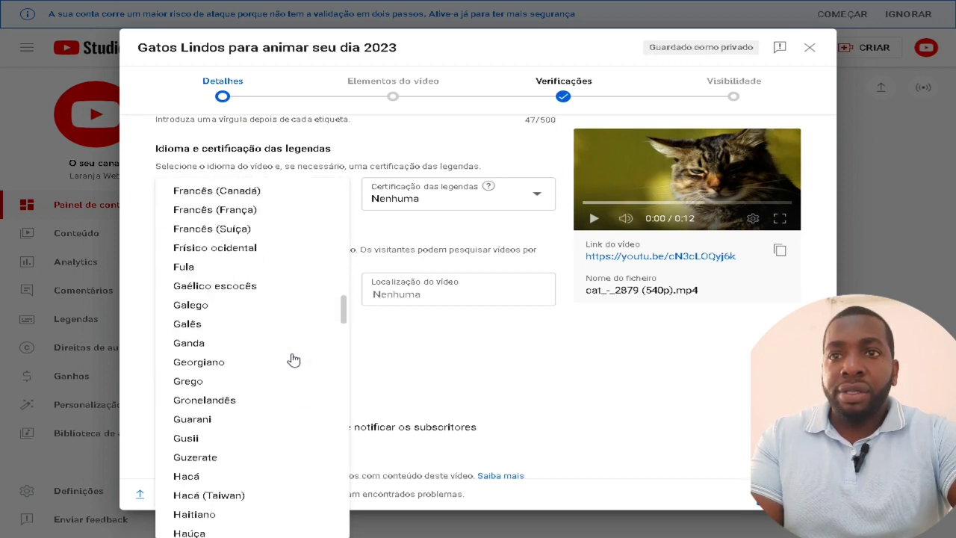
{"action": "scroll", "coordinate": [294, 359], "scroll_direction": "down", "scroll_amount": 8}
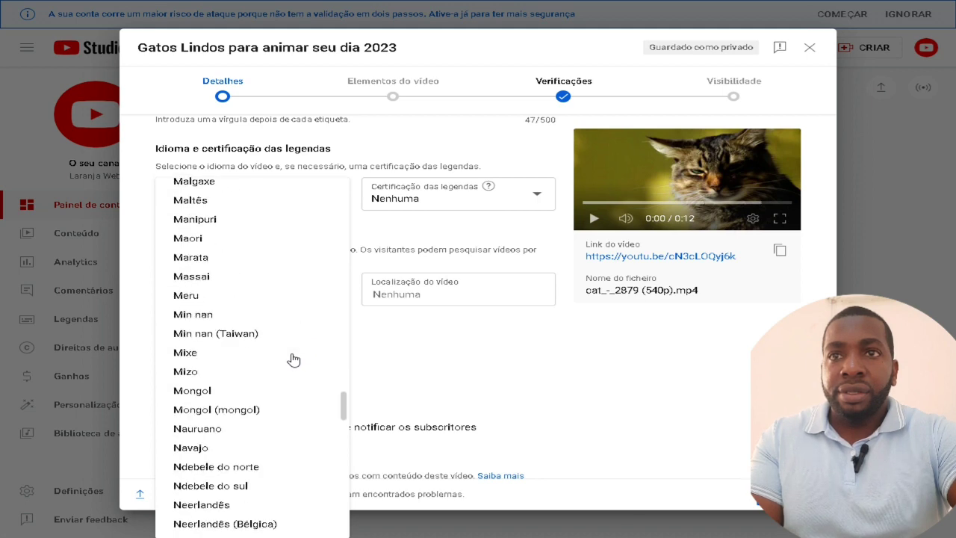
{"action": "scroll", "coordinate": [292, 359], "scroll_direction": "down", "scroll_amount": 4}
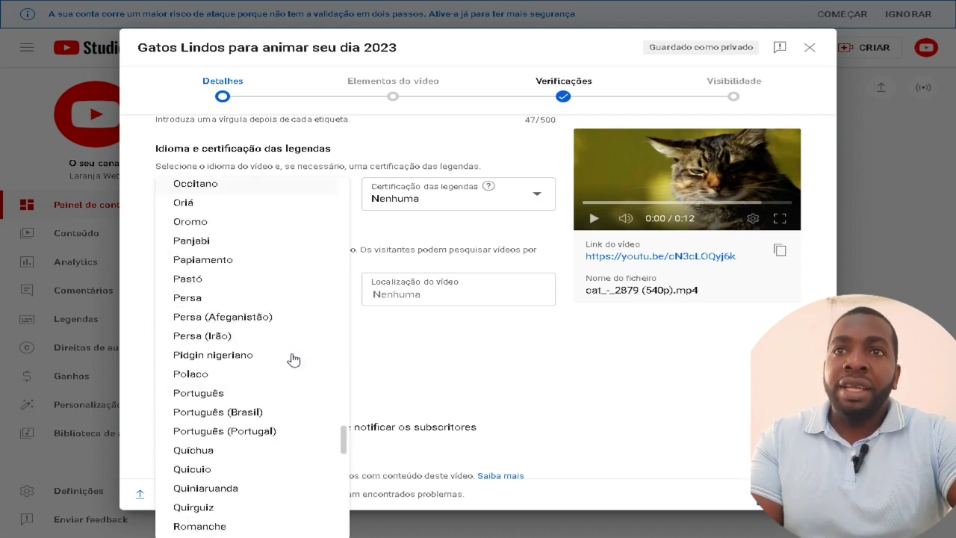
{"action": "left_click", "coordinate": [262, 414]}
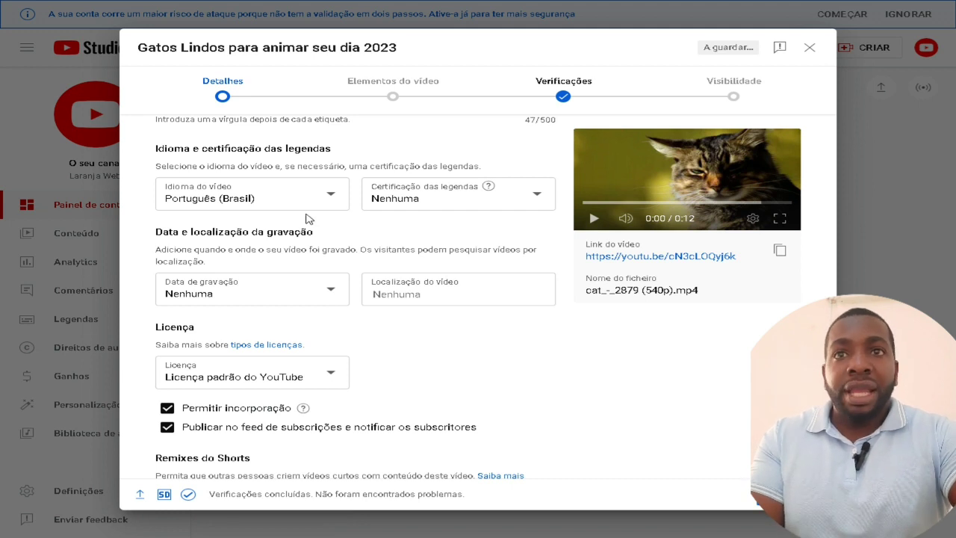
Set the recording date to 26/06/2023 and the video location to Angola
{"action": "left_click", "coordinate": [321, 291]}
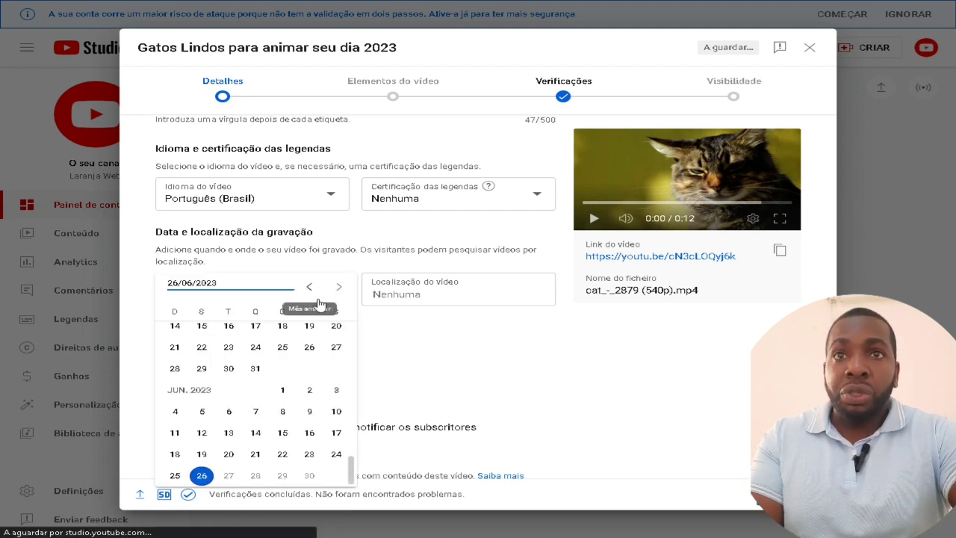
{"action": "left_click", "coordinate": [205, 478]}
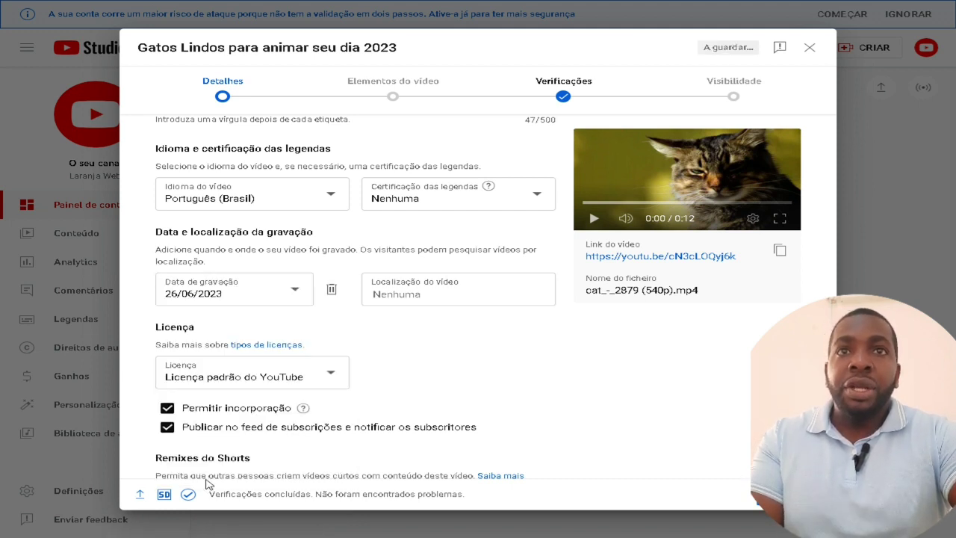
{"action": "left_click", "coordinate": [446, 289]}
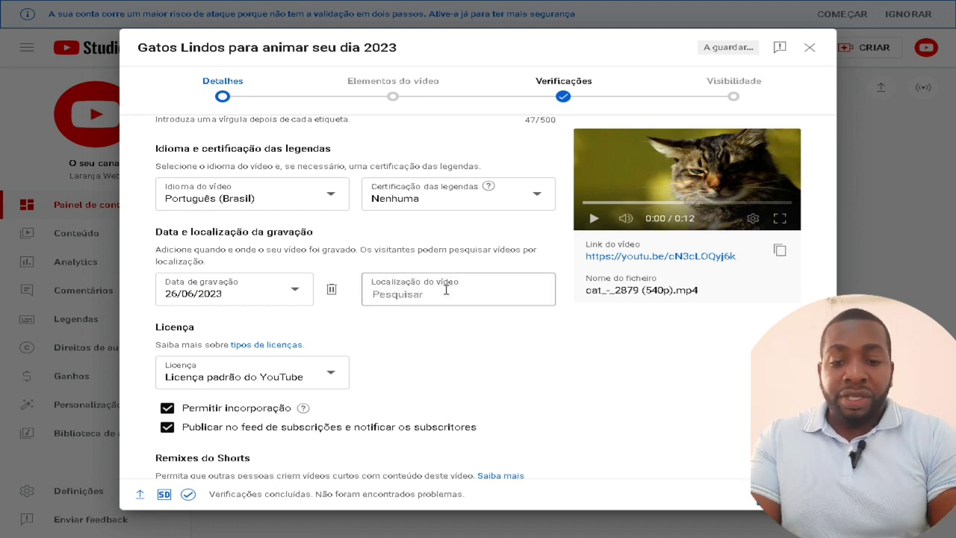
{"action": "type", "text": "an"}
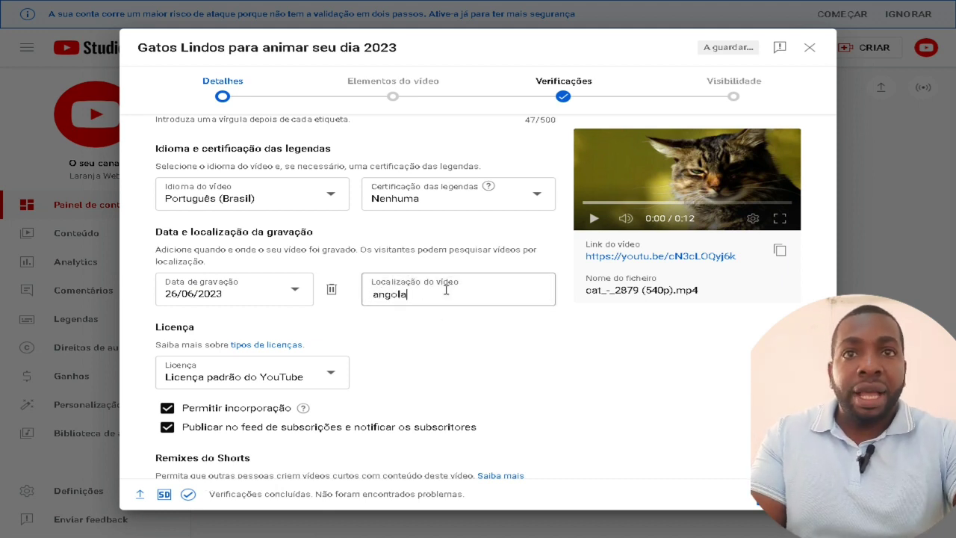
{"action": "type", "text": "gola"}
{"action": "left_click", "coordinate": [450, 343]}
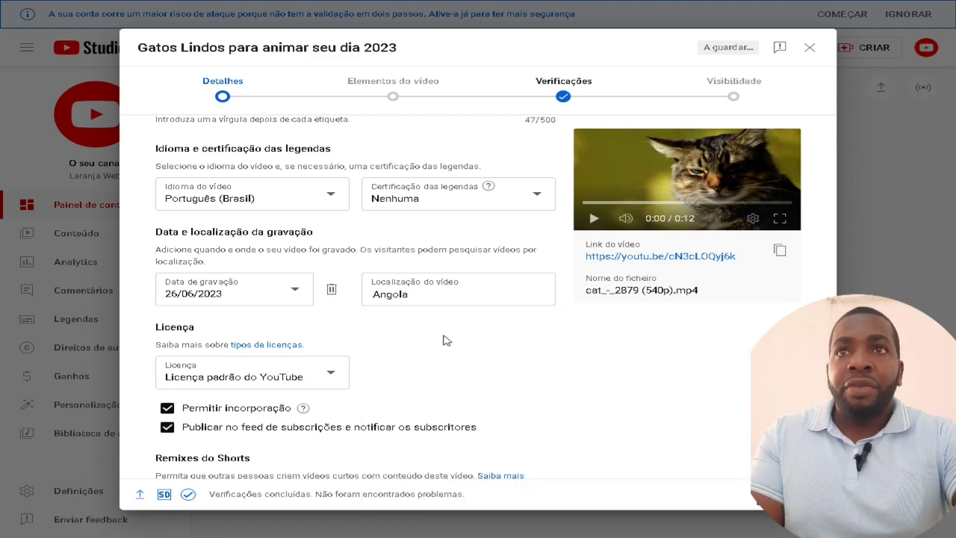
{"action": "scroll", "coordinate": [443, 340], "scroll_direction": "up", "scroll_amount": 5}
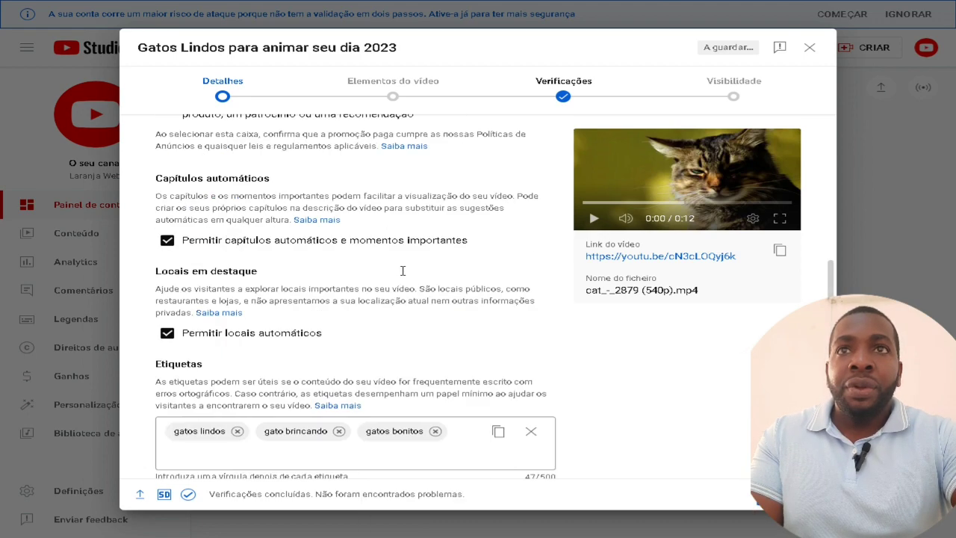
{"action": "scroll", "coordinate": [402, 270], "scroll_direction": "up", "scroll_amount": 10}
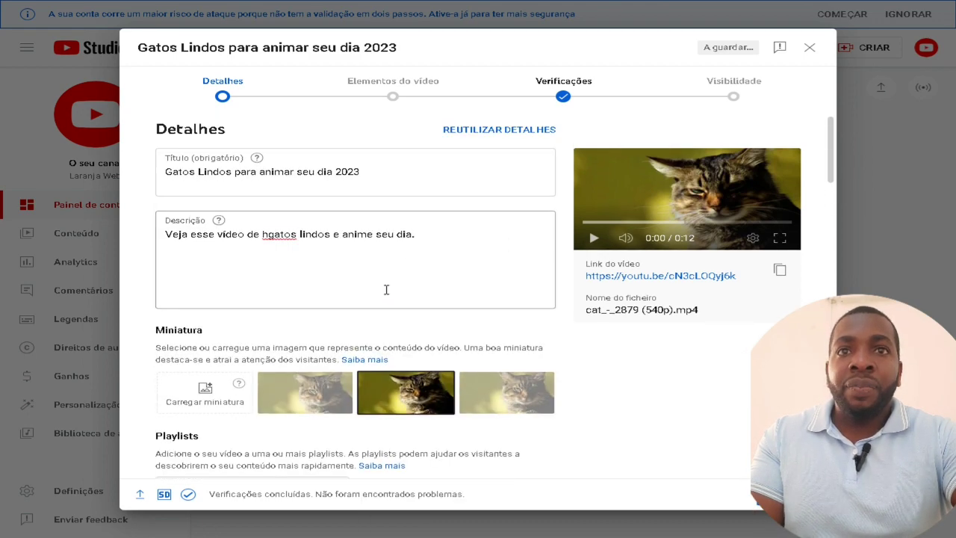
Advance past Detalhes, Elementos do vídeo and Verificações to the Visibilidade step
{"action": "scroll", "coordinate": [386, 289], "scroll_direction": "down", "scroll_amount": 15}
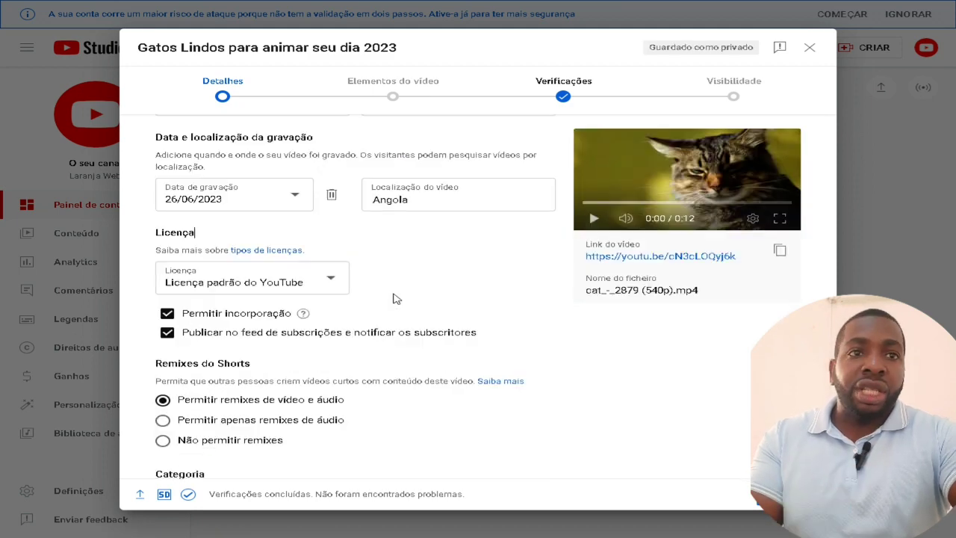
{"action": "left_click", "coordinate": [791, 493]}
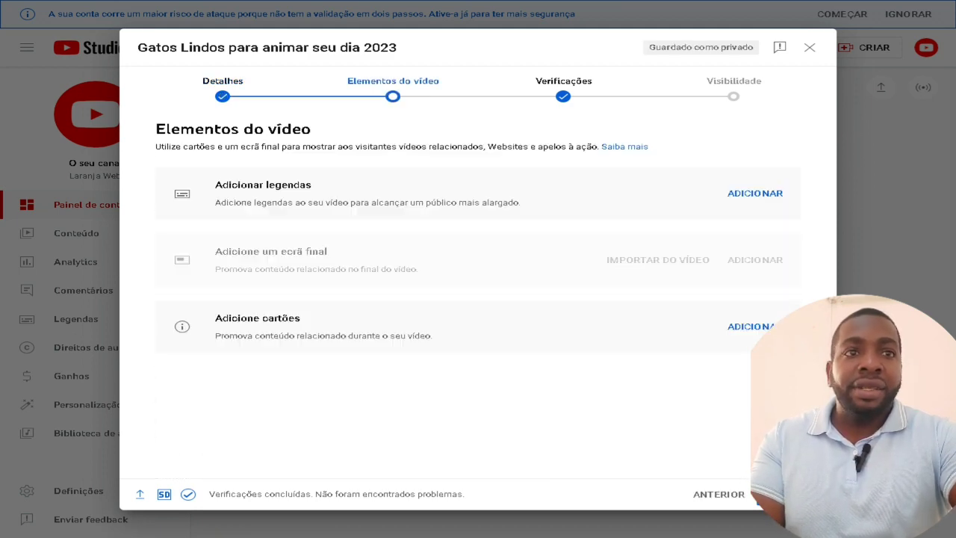
{"action": "left_click", "coordinate": [792, 493]}
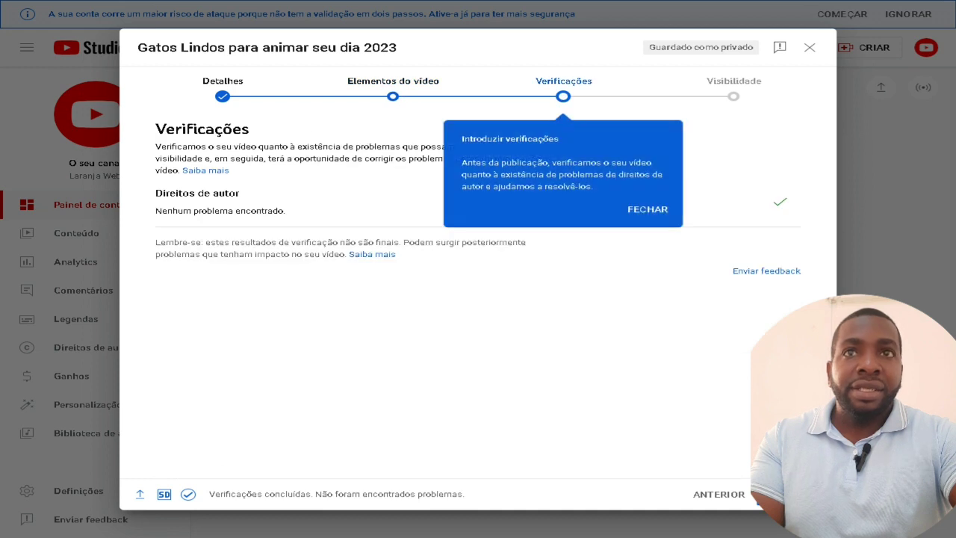
{"action": "left_click", "coordinate": [791, 494]}
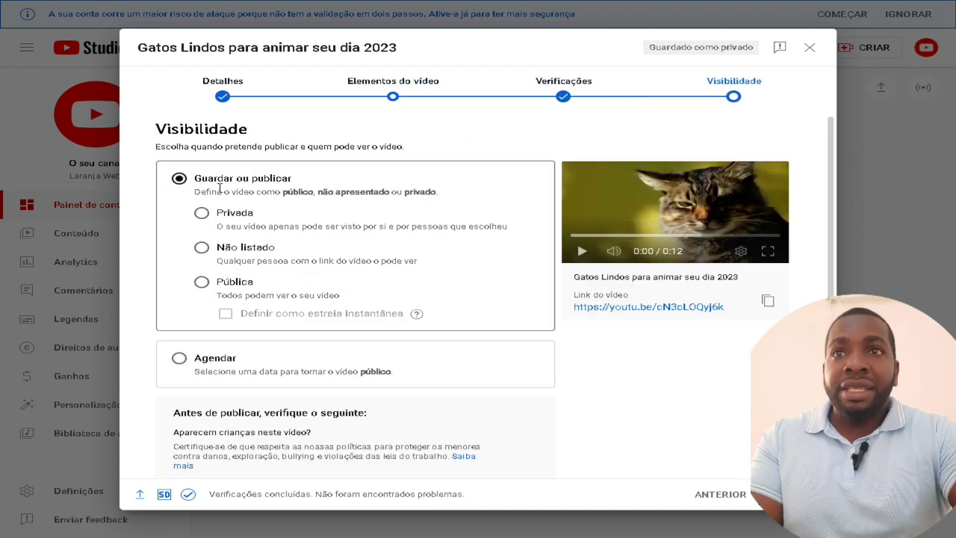
Publish the video as Pública, copy its link, and open it paused on its watch page
{"action": "left_click", "coordinate": [203, 283]}
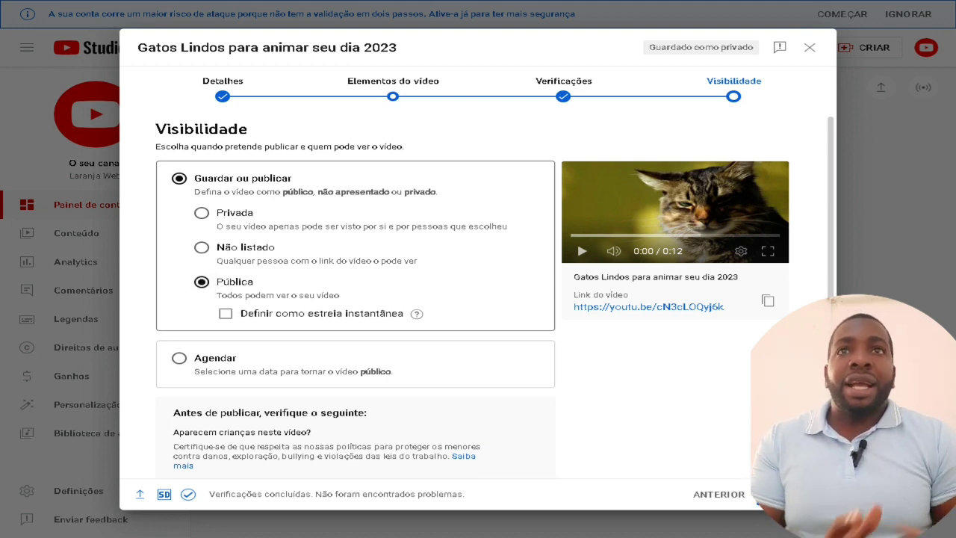
{"action": "left_click", "coordinate": [792, 494]}
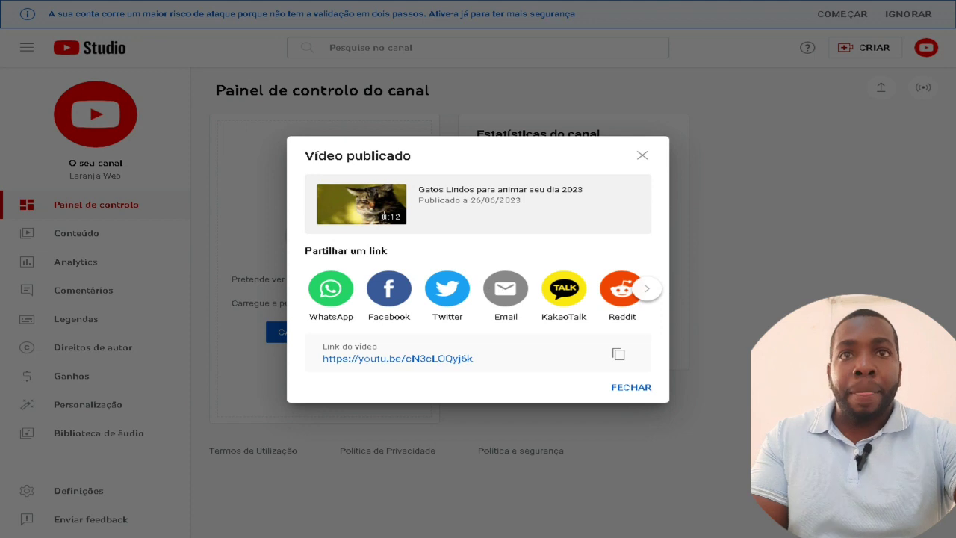
{"action": "left_click", "coordinate": [618, 355]}
{"action": "left_click", "coordinate": [451, 360]}
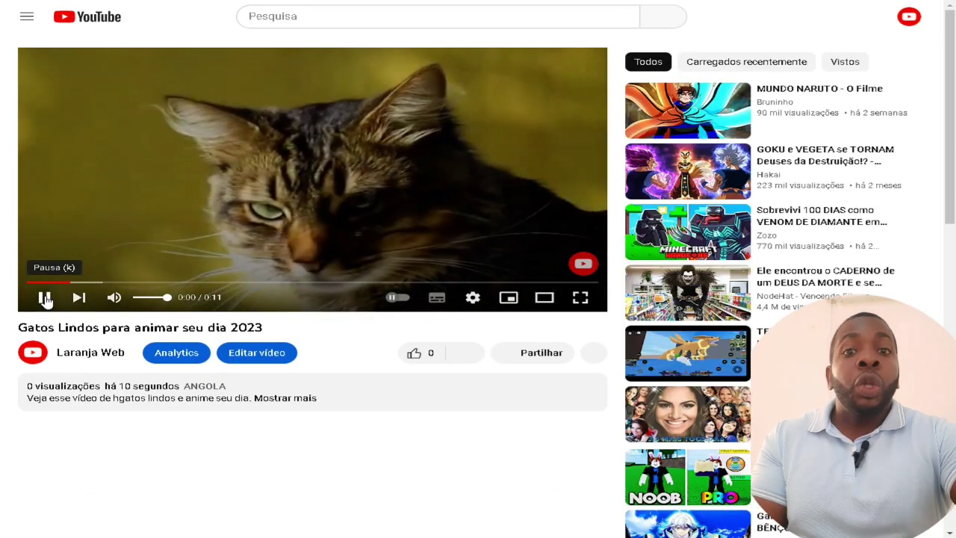
{"action": "left_click", "coordinate": [45, 299]}
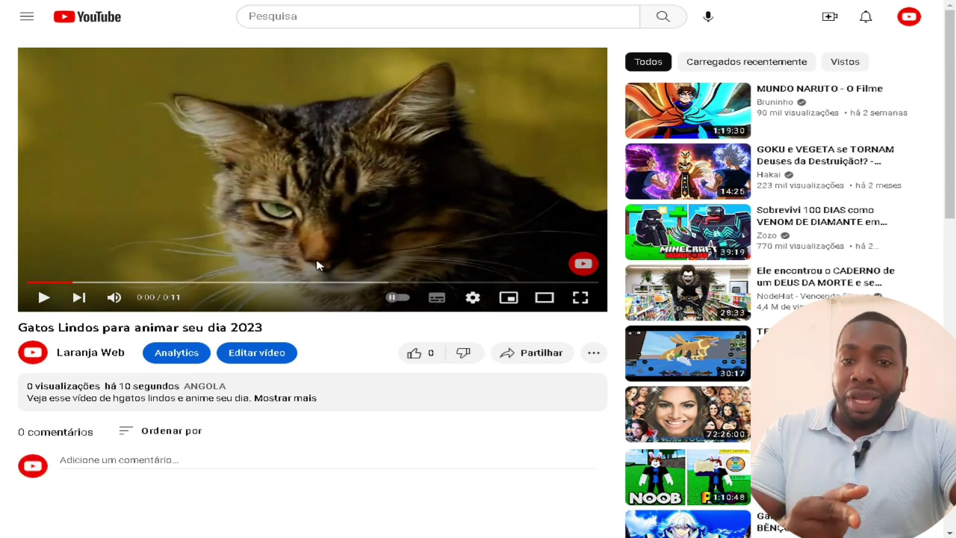